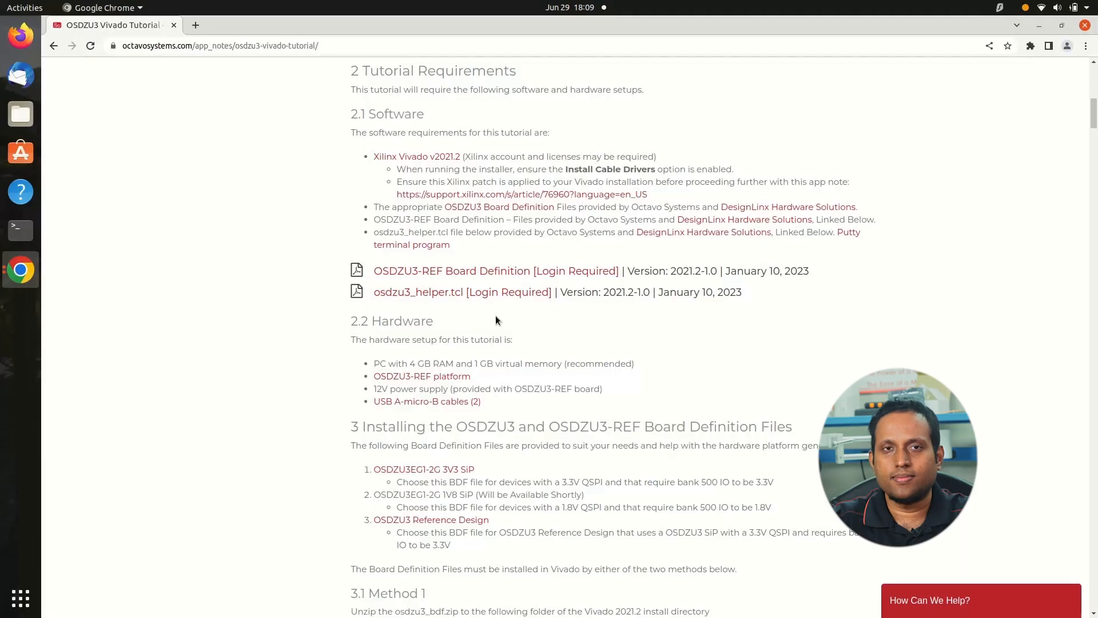
# Request the OSDZU3-REF Board Definition download and log in with the account e-mail, the account password and the reCAPTCHA check
pyautogui.click(489, 273)
pyautogui.click(503, 248)
pyautogui.press('Tab')
pyautogui.write('***')
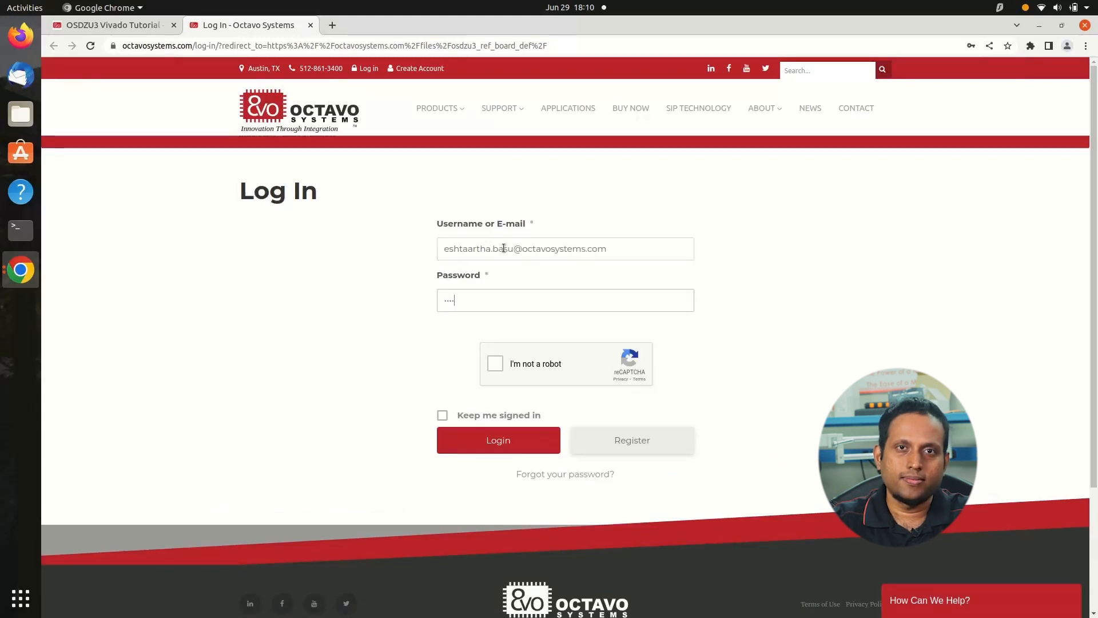
pyautogui.click(495, 363)
pyautogui.click(498, 440)
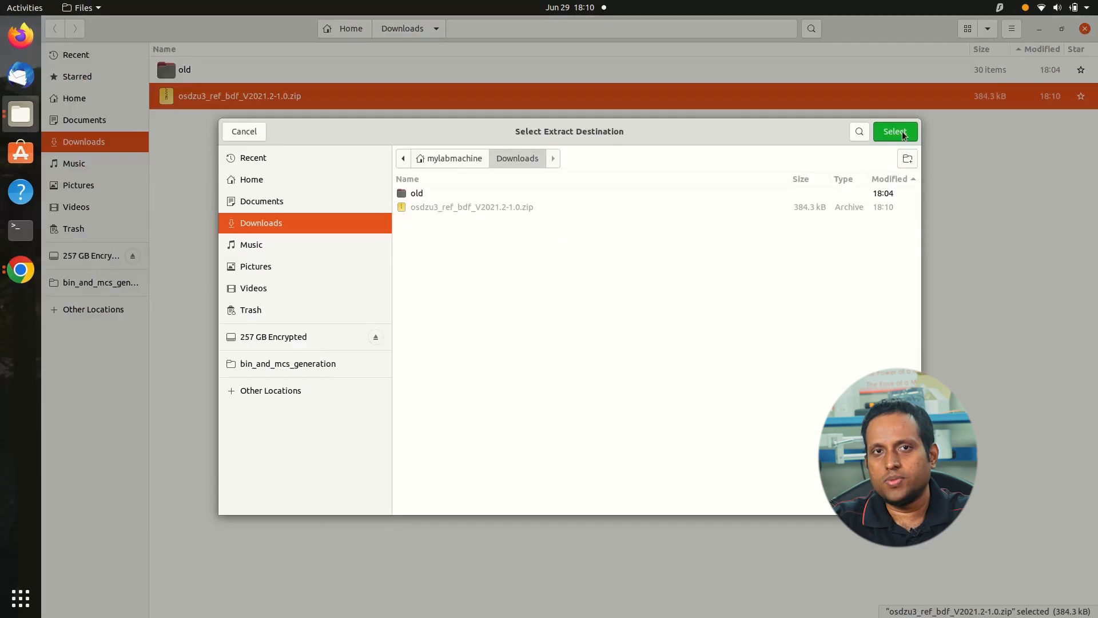
# Extract the downloaded osdzu3_ref_bdf_V2021.2-1.0.zip in the Downloads folder, then switch back to the tutorial page in Chrome
pyautogui.click(895, 131)
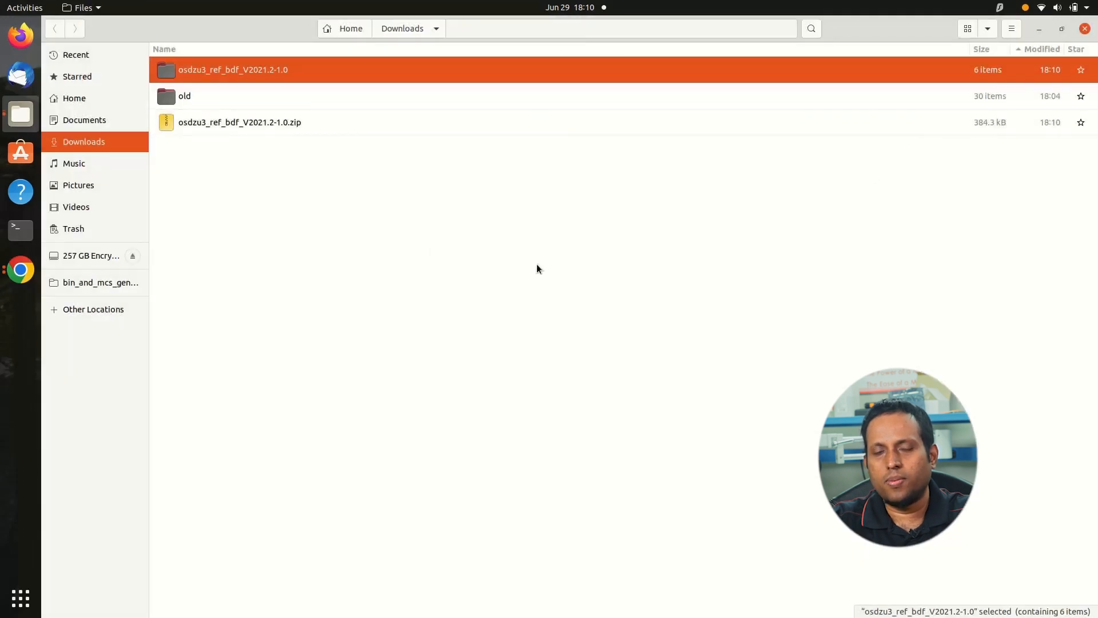
pyautogui.click(381, 247)
pyautogui.click(23, 268)
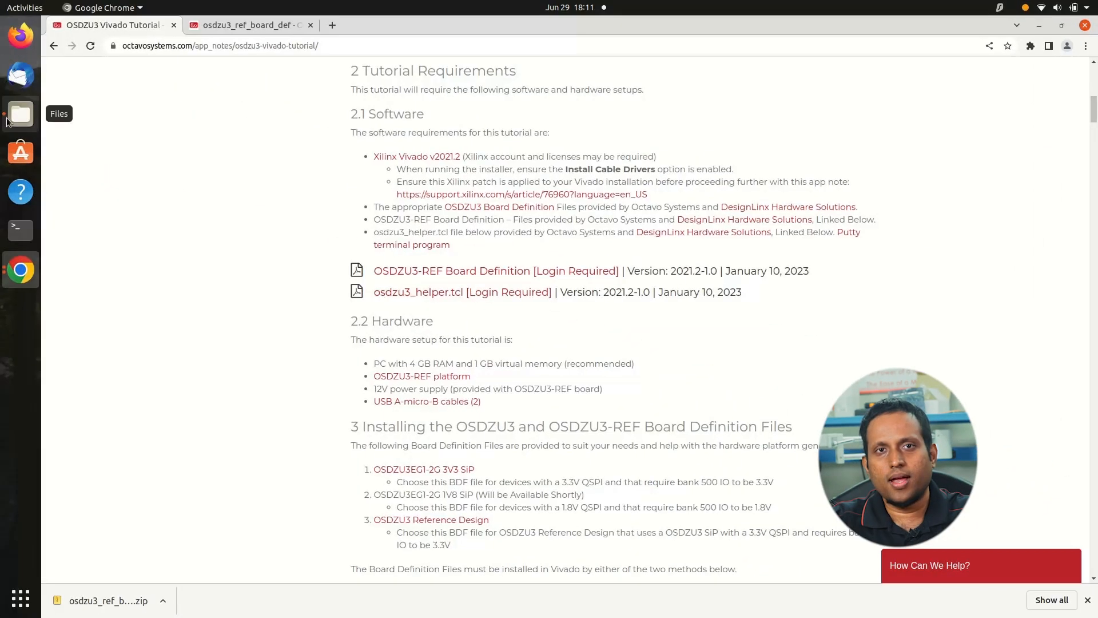
# Create a folder named vivado_workspace in the home directory using the file manager
pyautogui.click(8, 119)
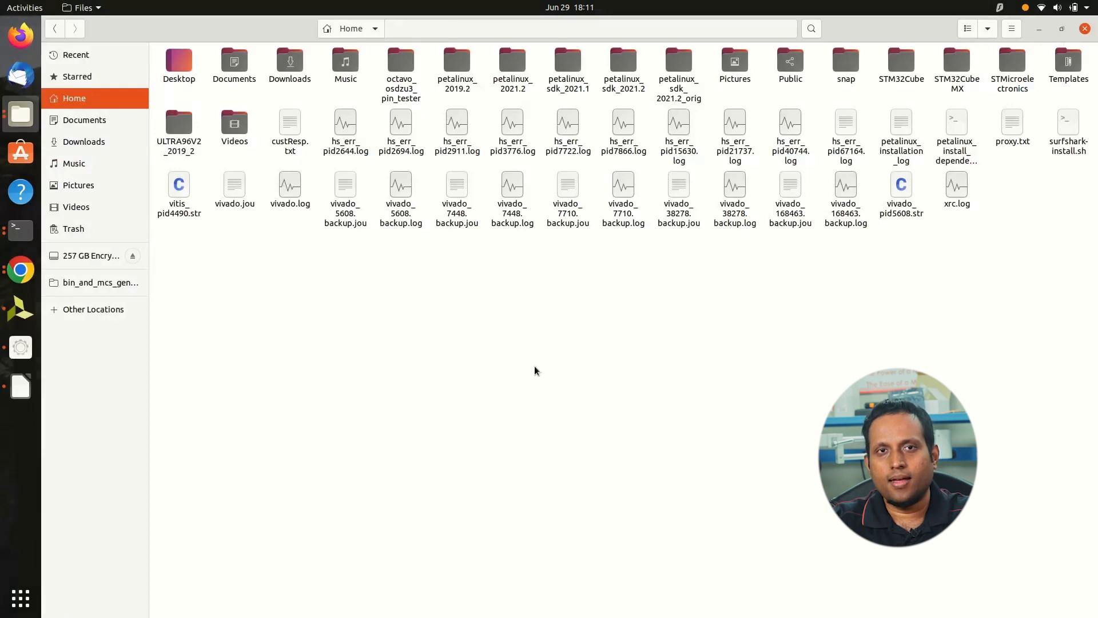
pyautogui.rightClick(536, 370)
pyautogui.click(575, 377)
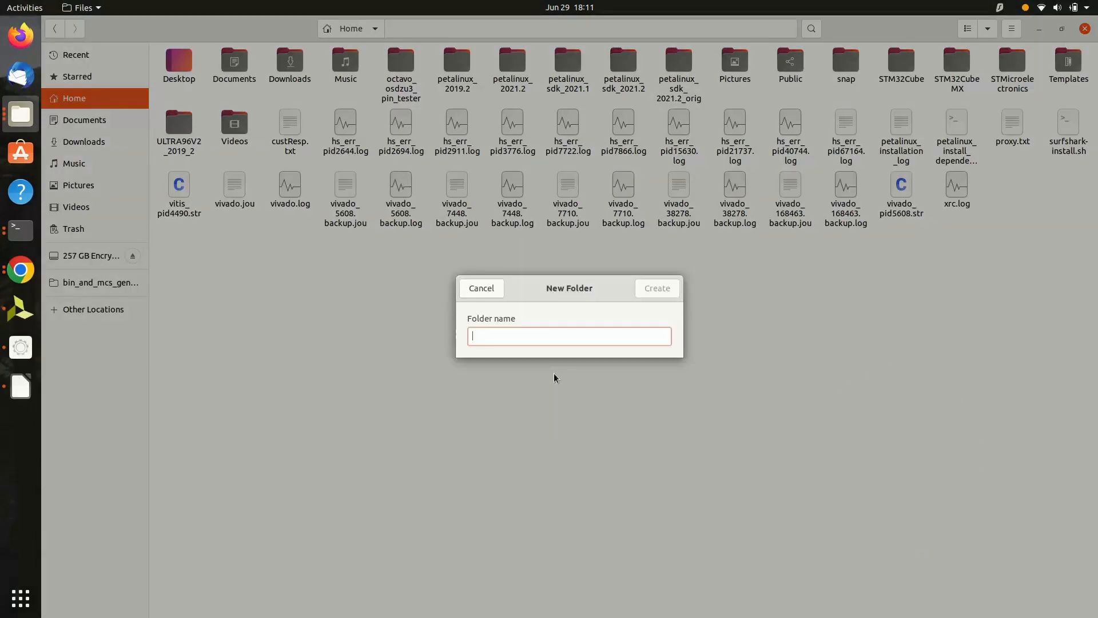
pyautogui.write('v')
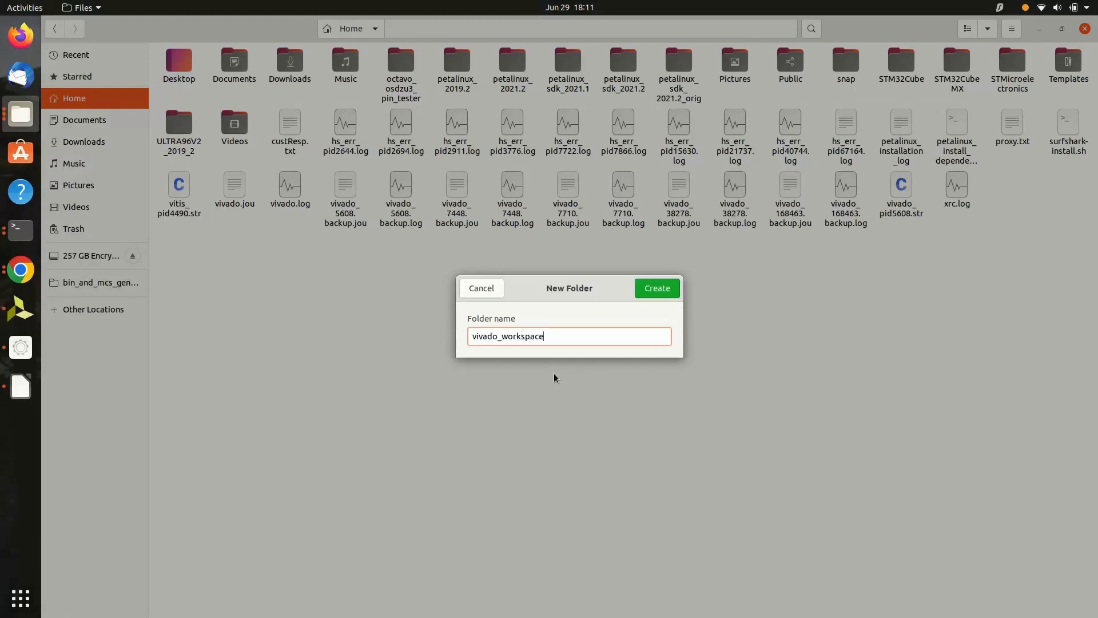
pyautogui.write('ivado_workspace')
pyautogui.press('Return')
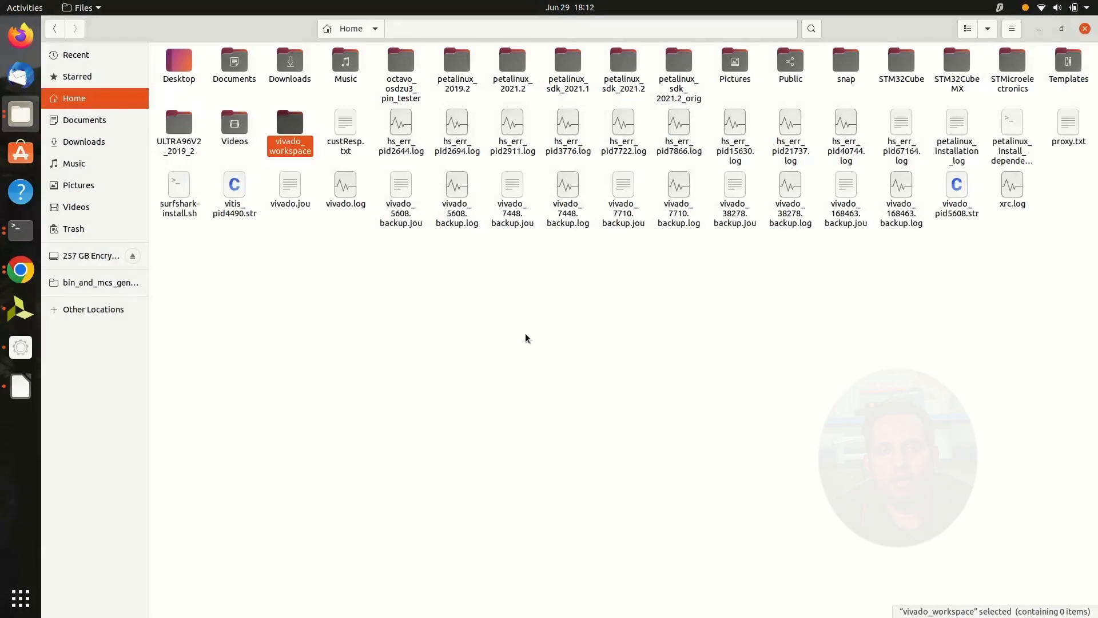
# Open a terminal inside the vivado_workspace folder and place its window in the middle of the desktop
pyautogui.doubleClick(295, 153)
pyautogui.rightClick(462, 300)
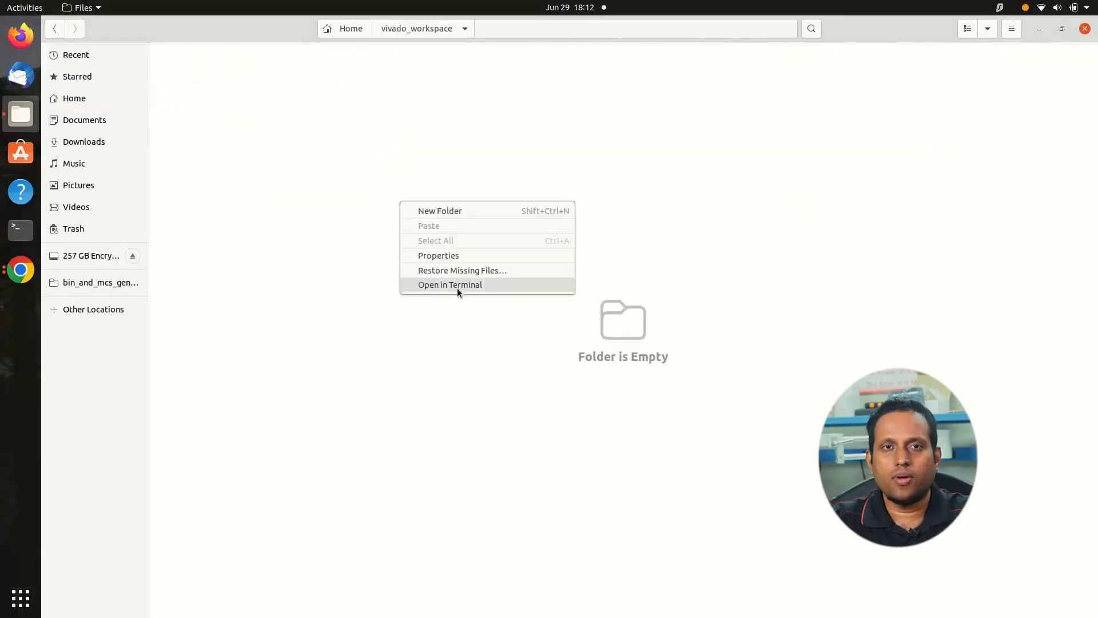
pyautogui.click(457, 285)
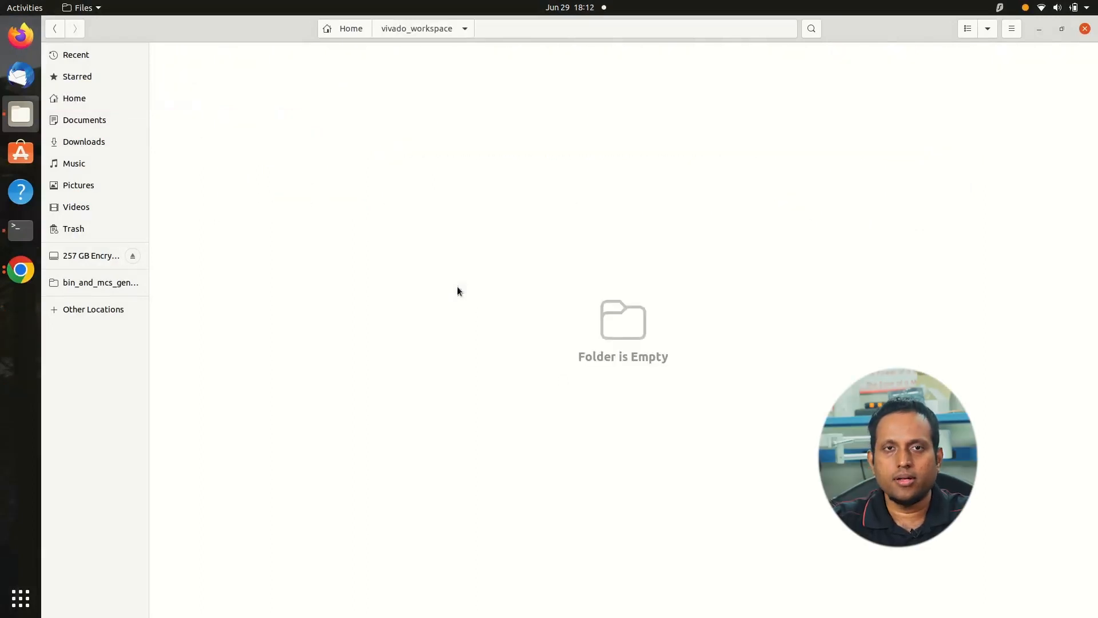
pyautogui.moveTo(486, 187); pyautogui.dragTo(859, 223)
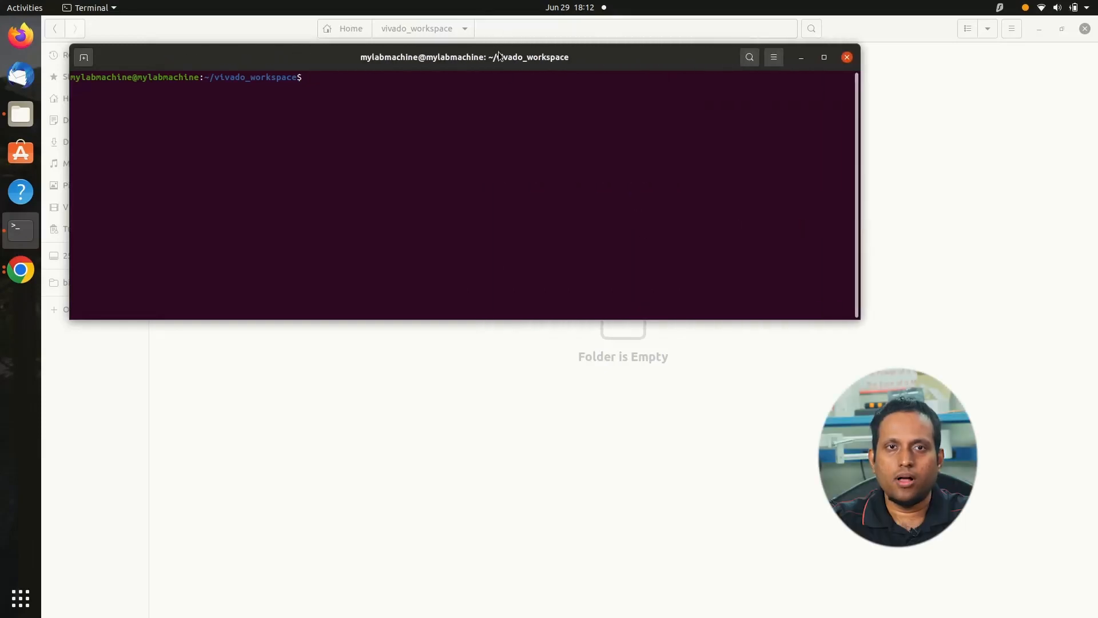
pyautogui.moveTo(502, 56); pyautogui.dragTo(561, 161)
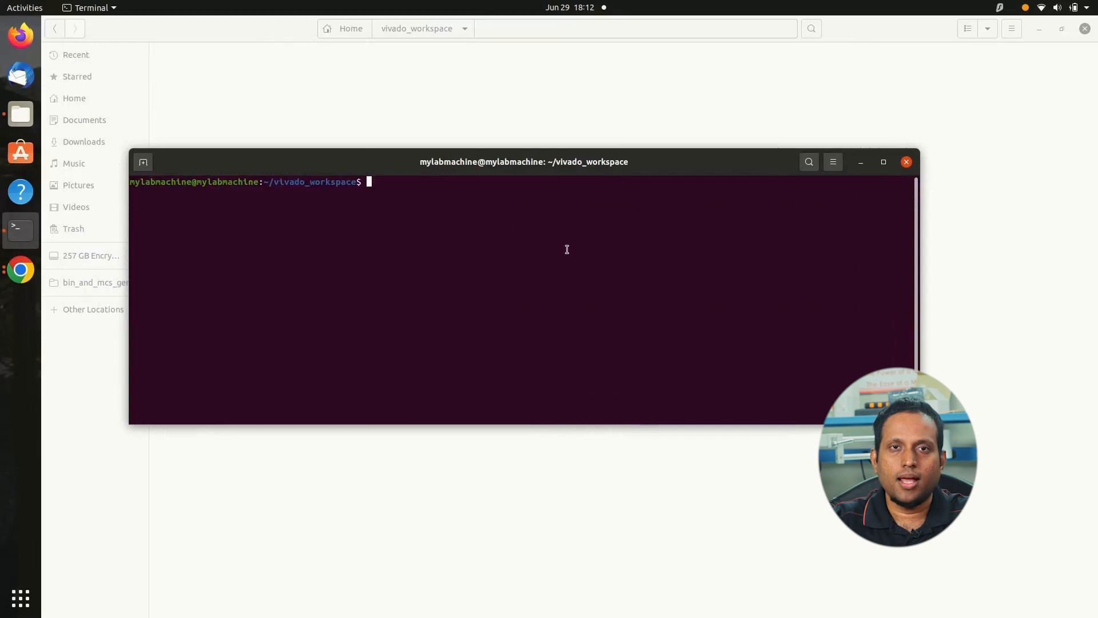
# Load the Vivado environment in the terminal by running source /tools/Xilinx/Vivado/2021.2/settings64.sh
pyautogui.write('sou')
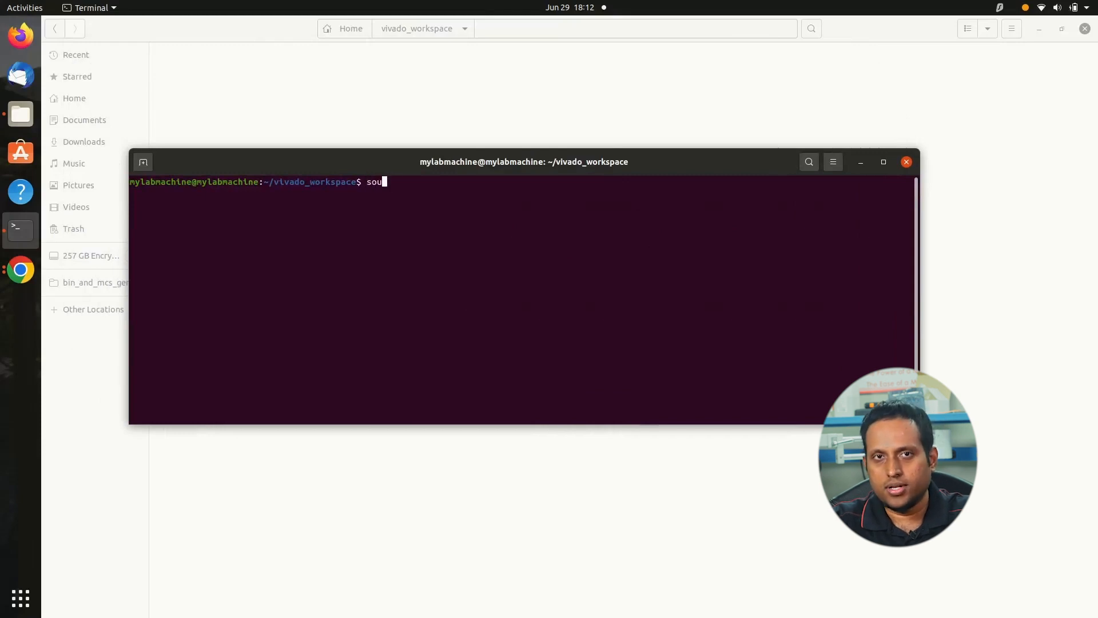
pyautogui.write('rce /to')
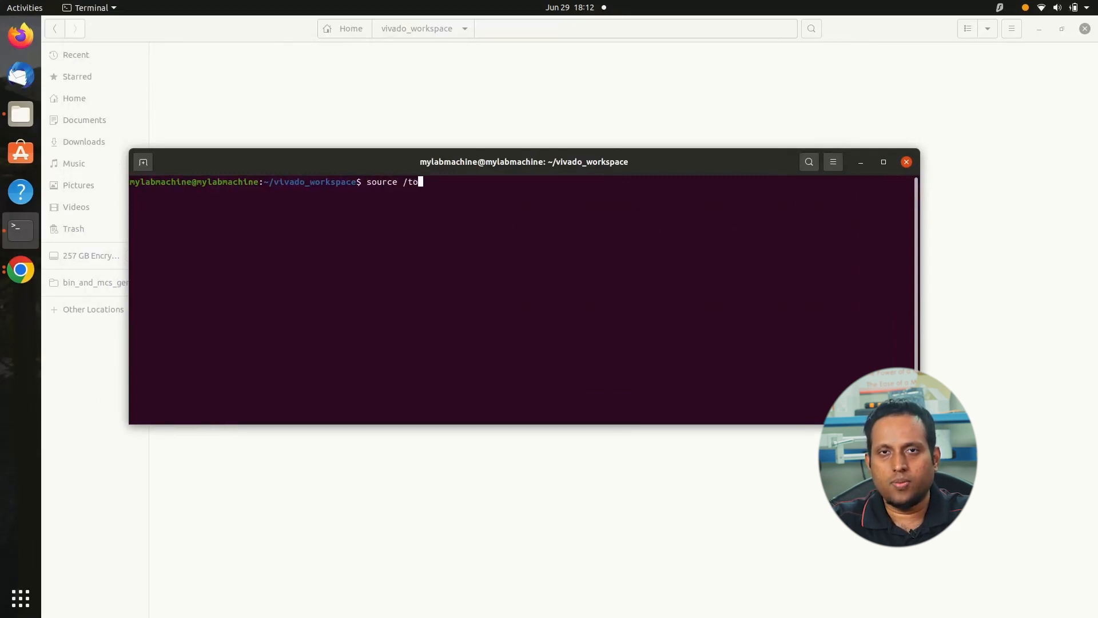
pyautogui.write('ols/Xilinx/Vivado/2021')
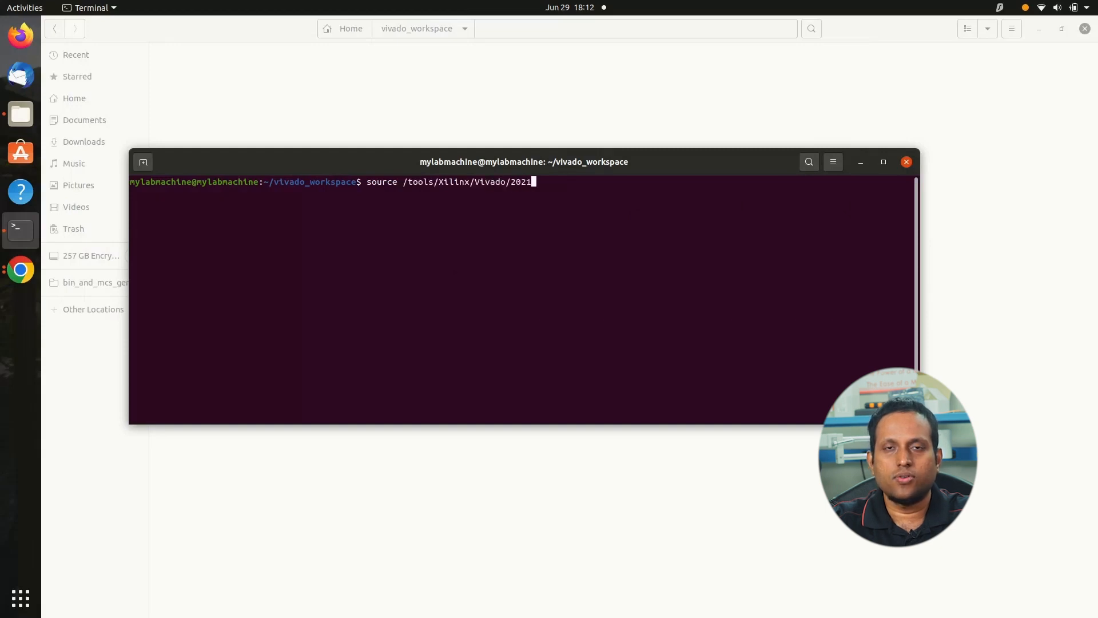
pyautogui.press('Tab')
pyautogui.write('set')
pyautogui.press('Tab')
pyautogui.write('s')
pyautogui.press('Tab')
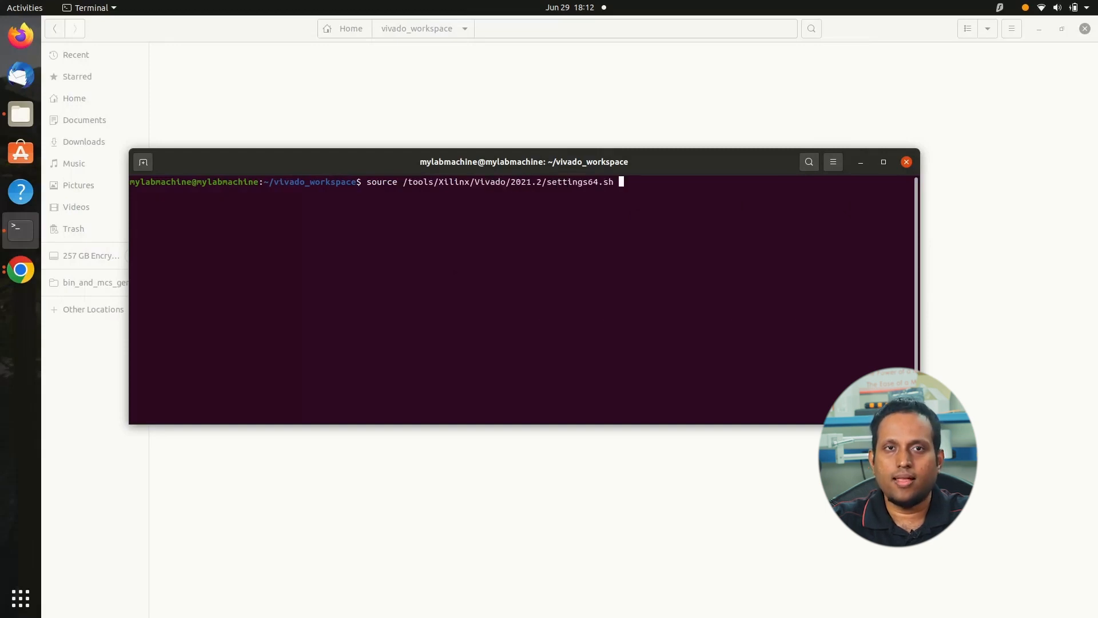
pyautogui.press('Return')
# Launch Vivado from the terminal with the vivado command
pyautogui.write('vivad')
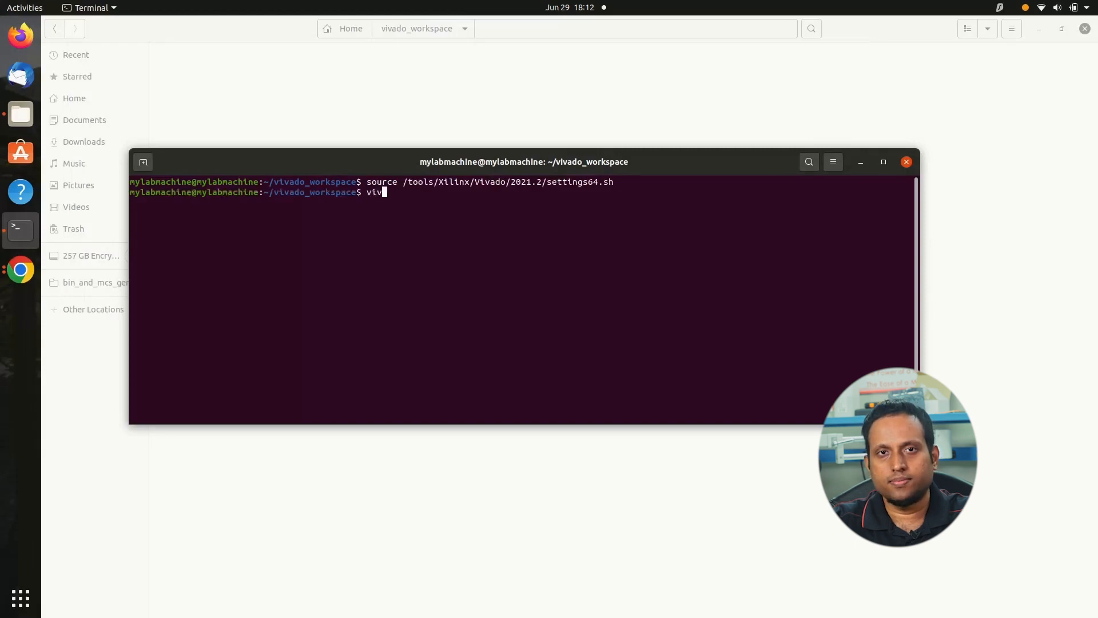
pyautogui.write('o')
pyautogui.press('Return')
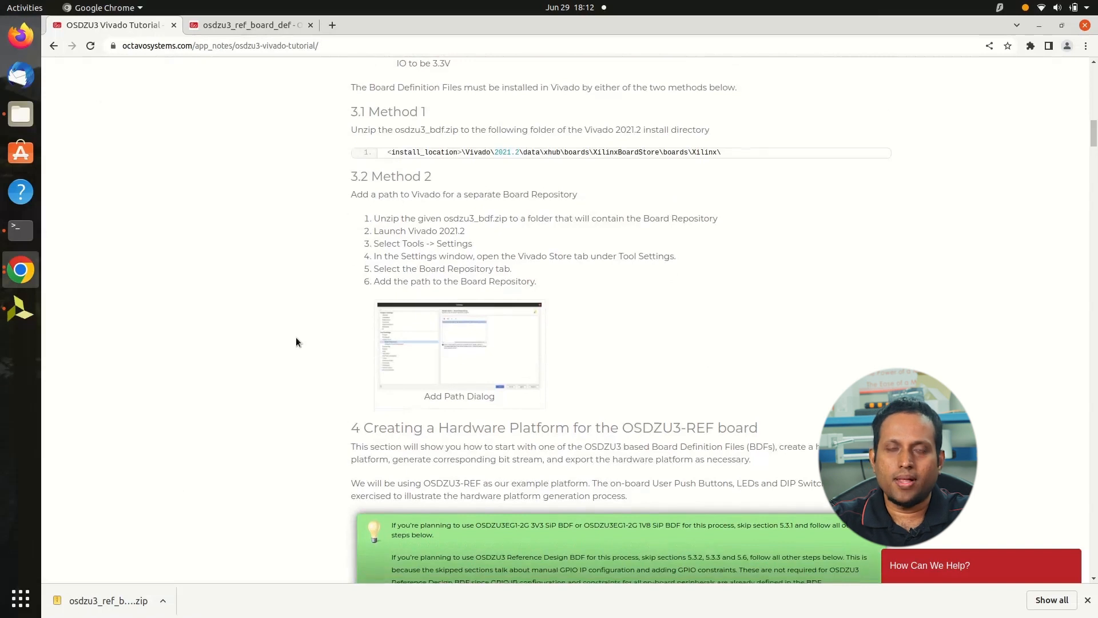
# Consult Method 2 on the tutorial page, then switch to Vivado and open the Board Repository settings of the Vivado Store
pyautogui.scroll(-2, 296, 339)
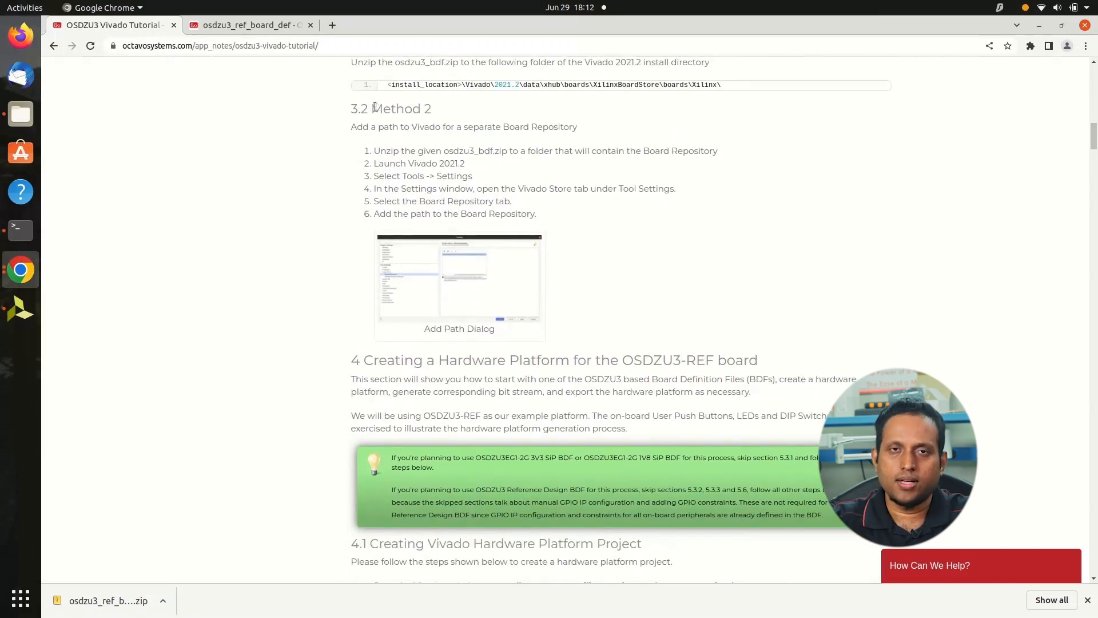
pyautogui.moveTo(372, 108); pyautogui.dragTo(431, 111)
pyautogui.click(285, 316)
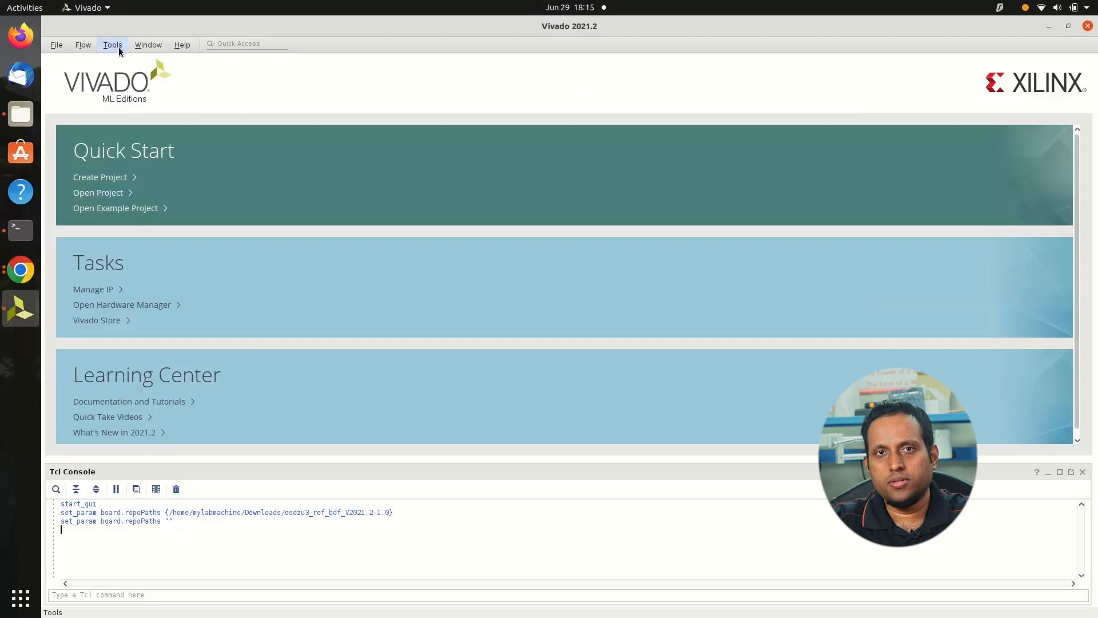
pyautogui.click(112, 44)
pyautogui.click(147, 152)
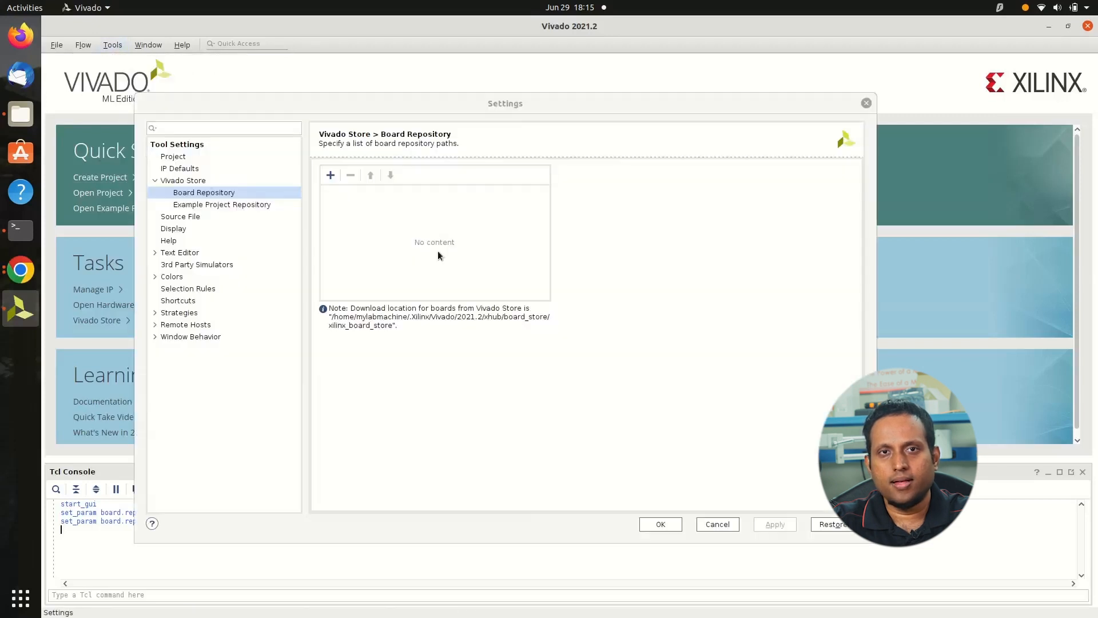
pyautogui.click(156, 181)
pyautogui.click(155, 182)
pyautogui.click(178, 192)
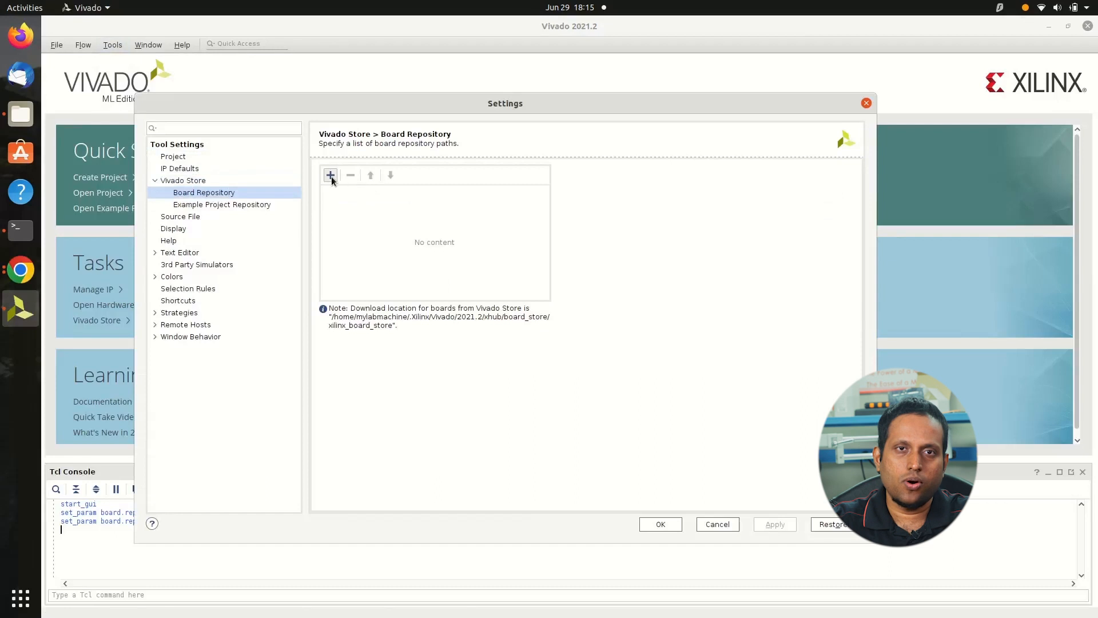
# Add the Downloads/osdzu3_ref_bdf_V2021.2-1.0 folder as a board repository path and apply the settings
pyautogui.click(330, 175)
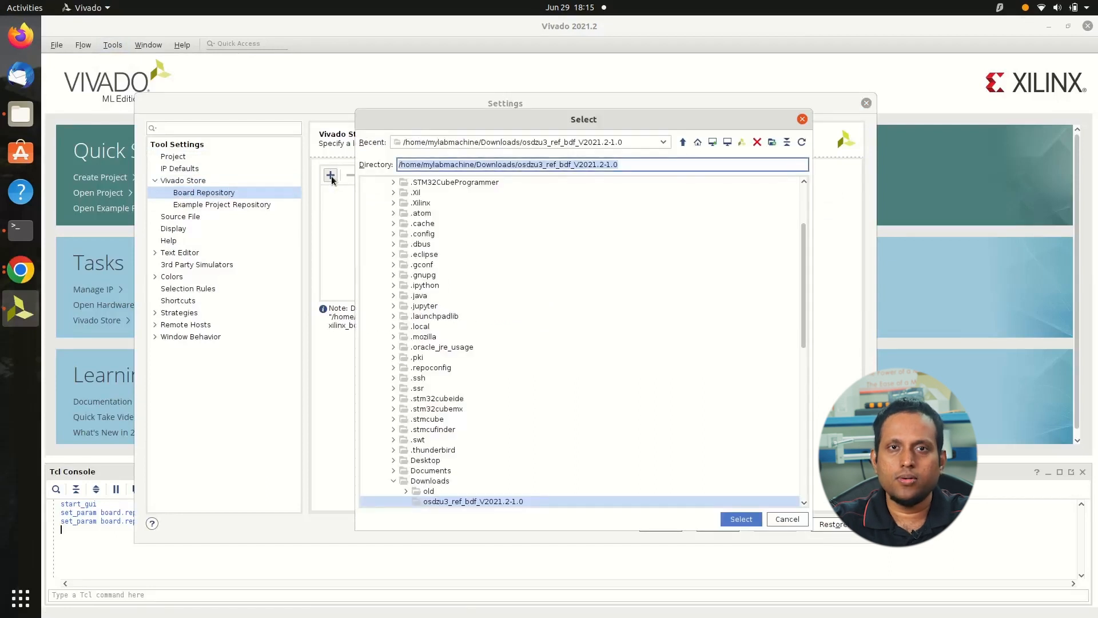
pyautogui.scroll(-5, 462, 276)
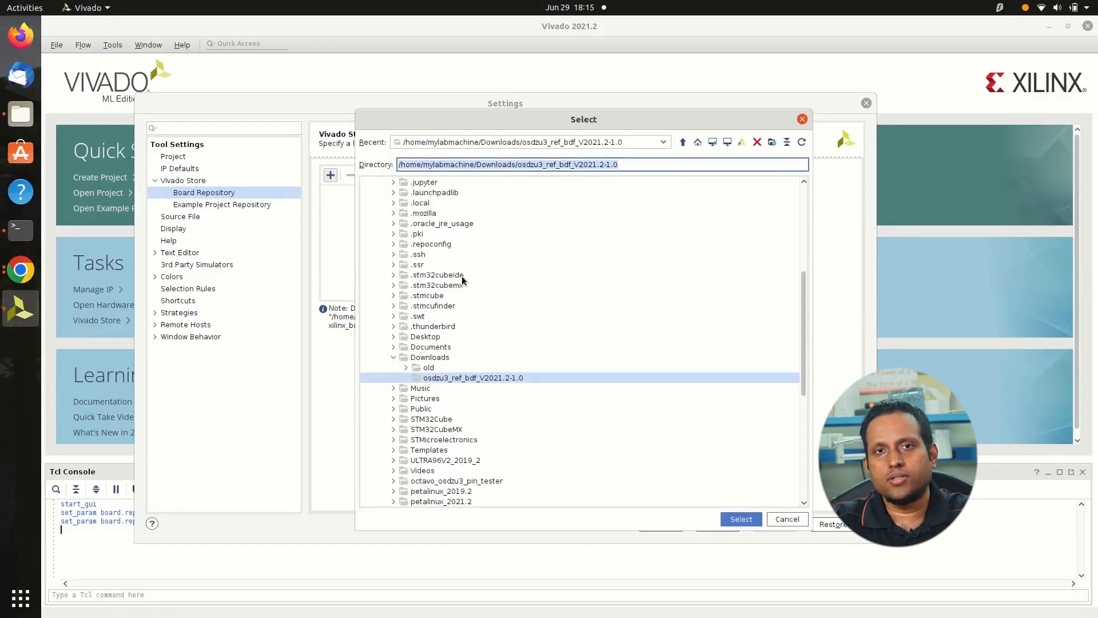
pyautogui.click(445, 327)
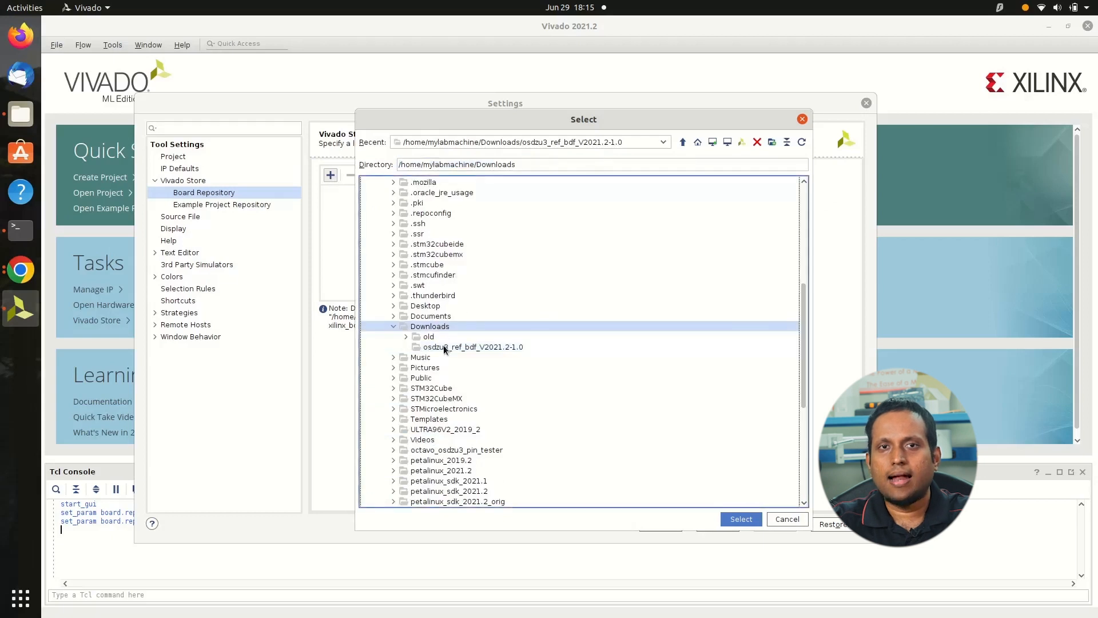
pyautogui.click(444, 345)
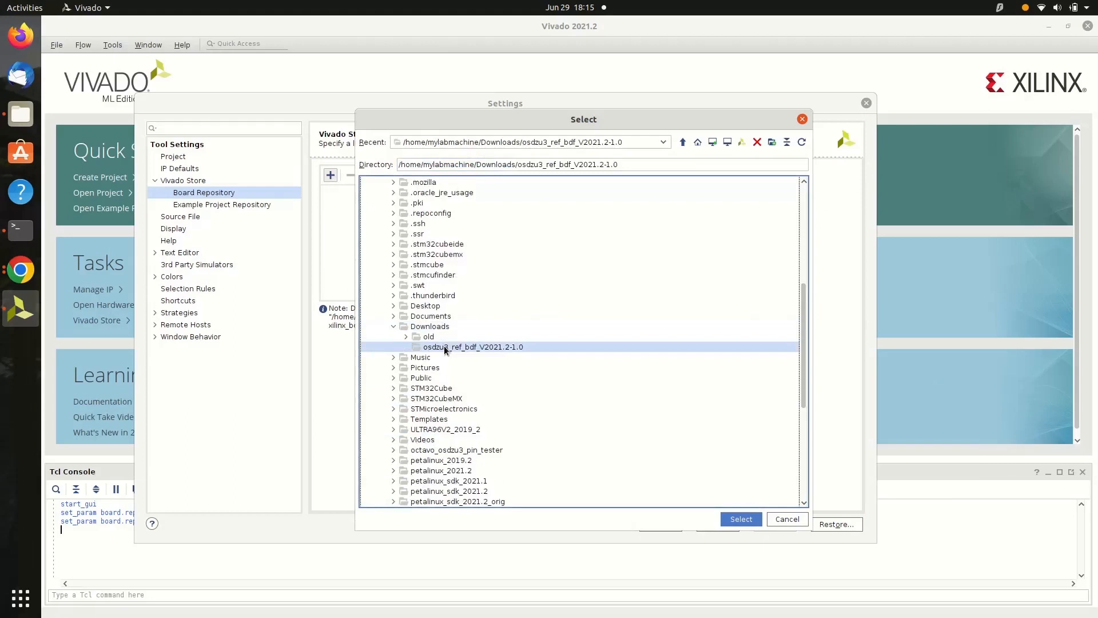
pyautogui.click(742, 518)
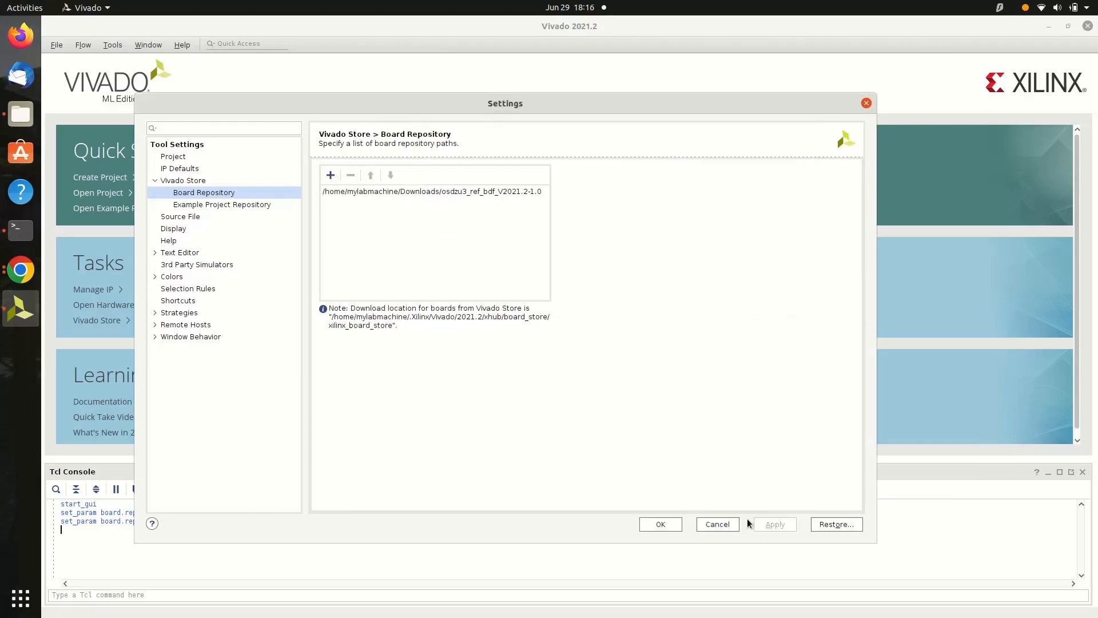
pyautogui.click(764, 522)
pyautogui.click(654, 523)
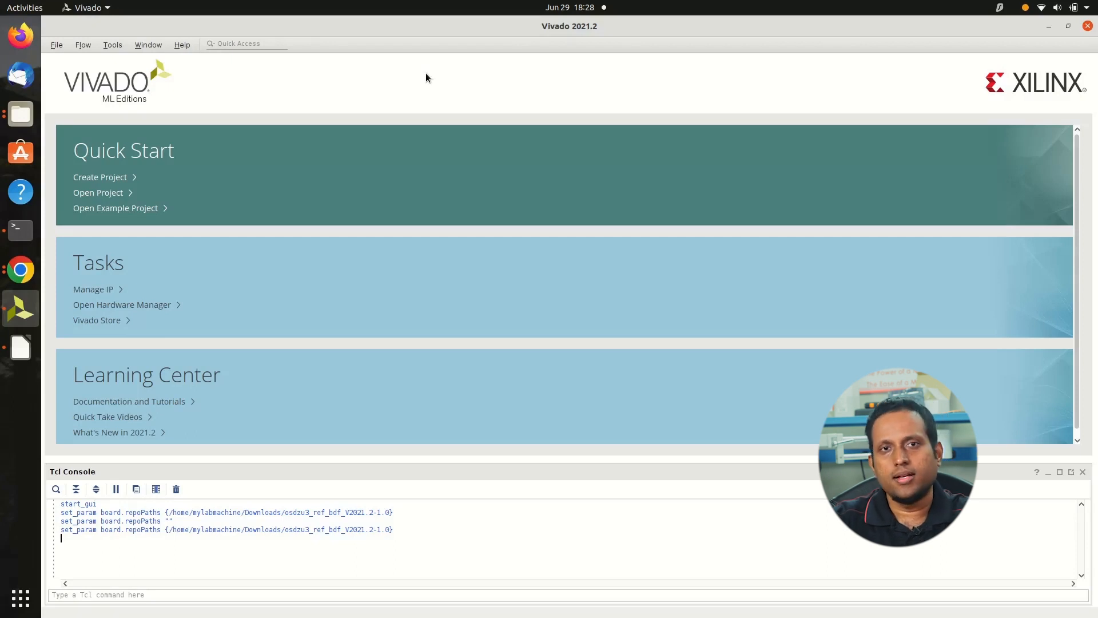
# Start a new Vivado project named PL LED Blinky, located in vivado_workspace with its own project subdirectory
pyautogui.click(54, 46)
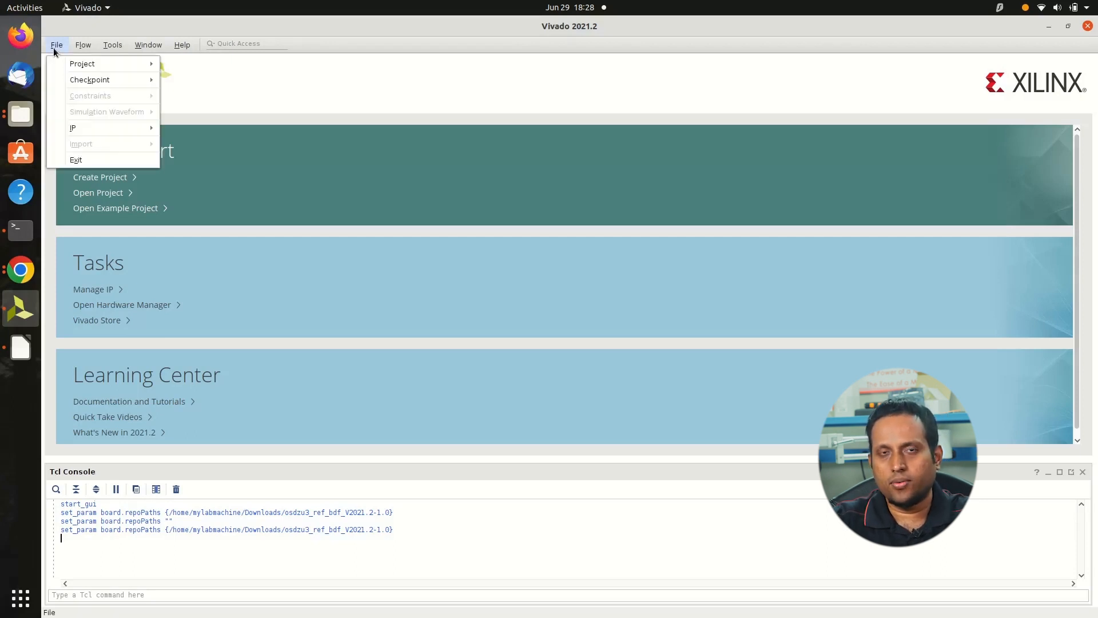
pyautogui.moveTo(80, 65)
pyautogui.click(185, 62)
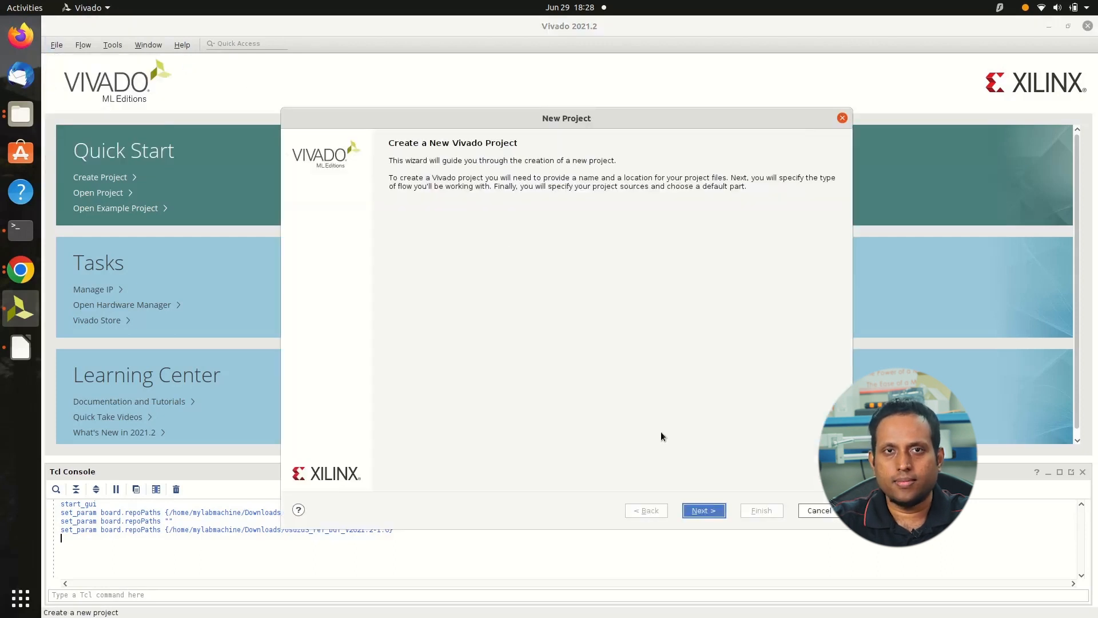
pyautogui.click(700, 511)
pyautogui.doubleClick(415, 196)
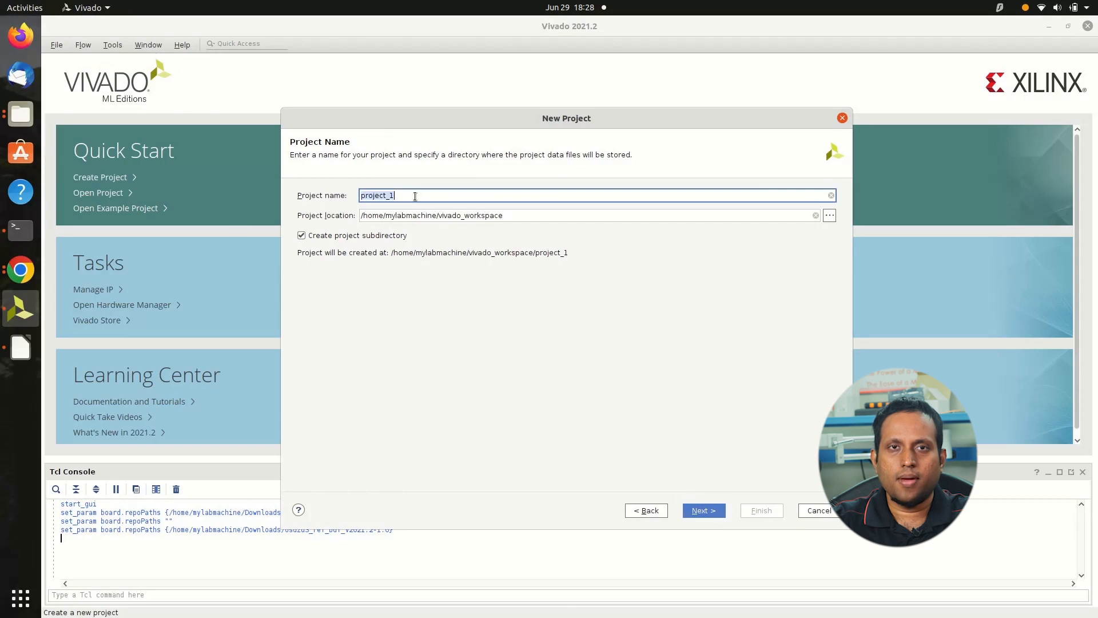
pyautogui.write('PL LED Blinky')
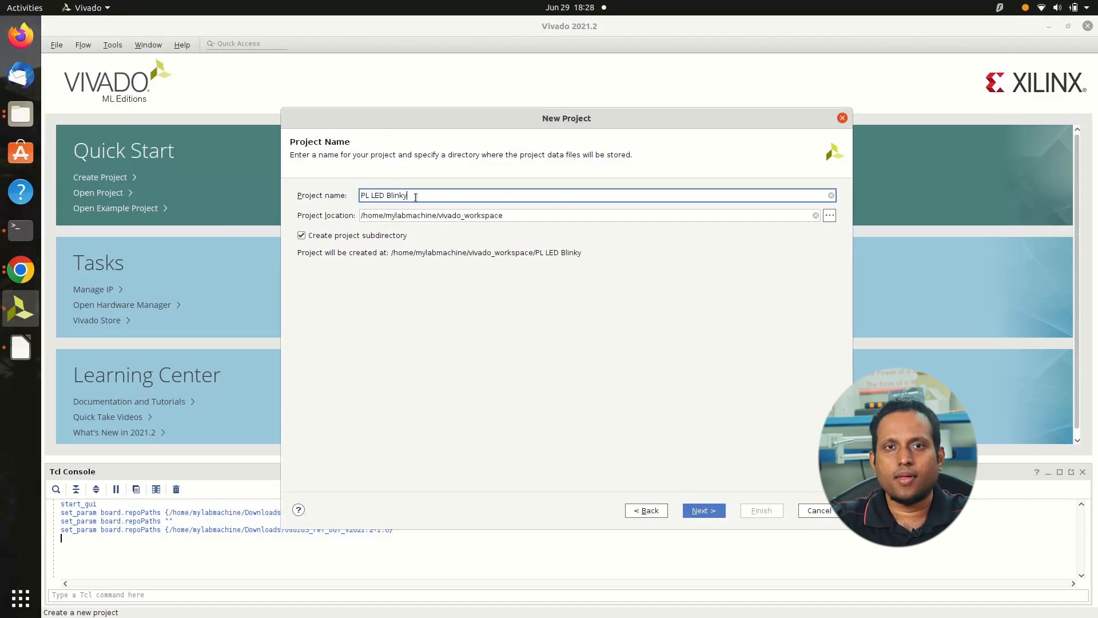
pyautogui.click(705, 510)
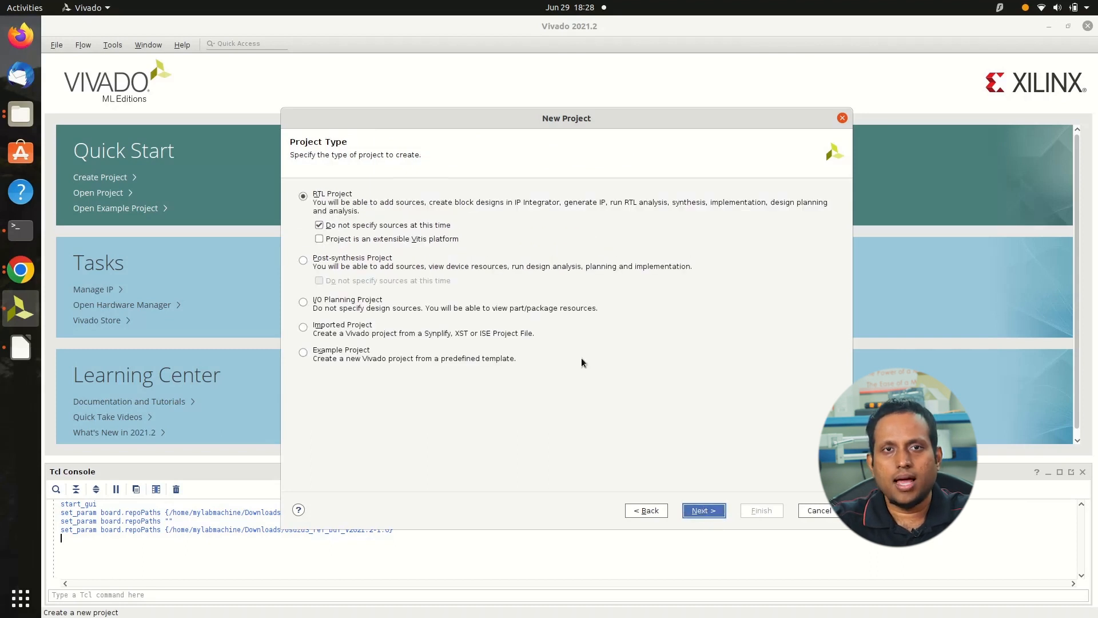
# Choose an RTL project with no sources specified at this time and proceed to the default part selection
pyautogui.click(319, 225)
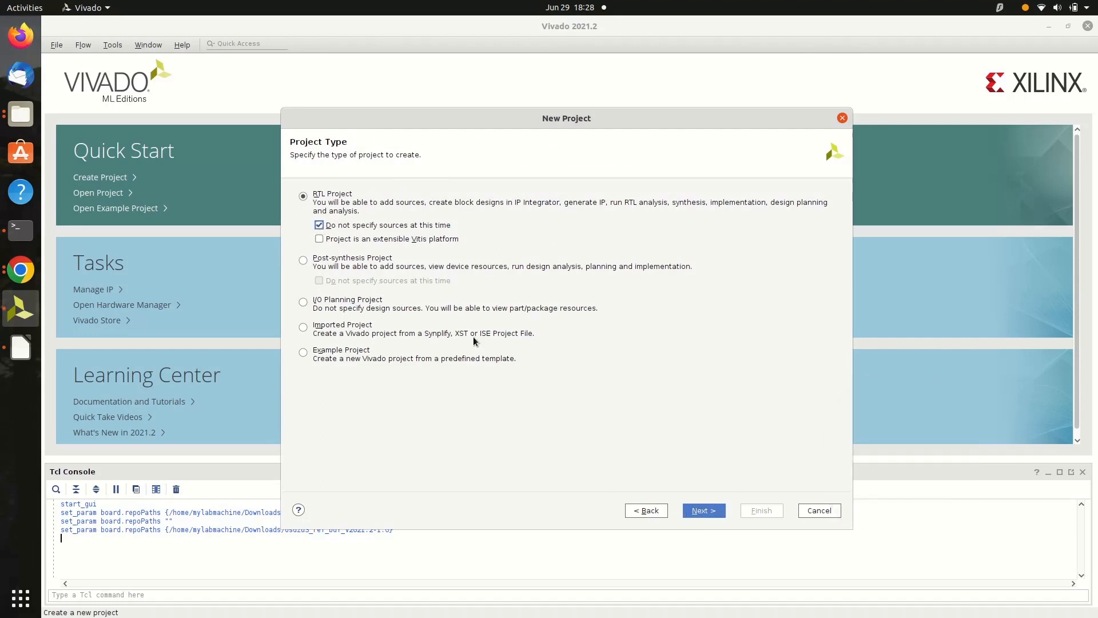
pyautogui.click(699, 512)
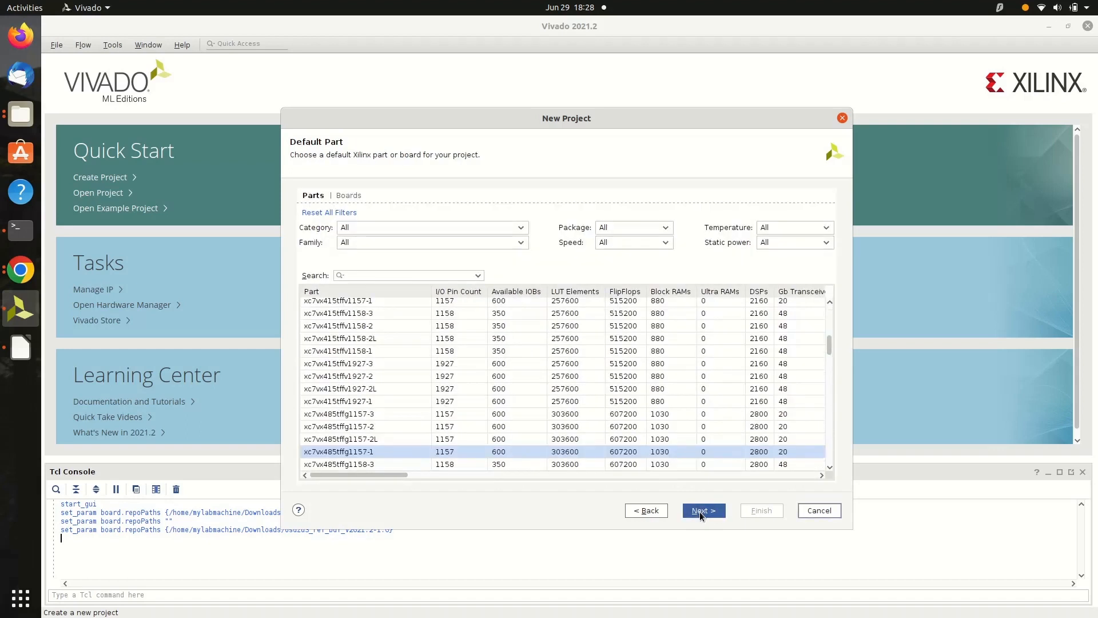
# Search the boards for osd, choose Octavo OSDZU3 Reference Design as the default board, and finish creating the project
pyautogui.click(350, 195)
pyautogui.click(356, 269)
pyautogui.write('osd')
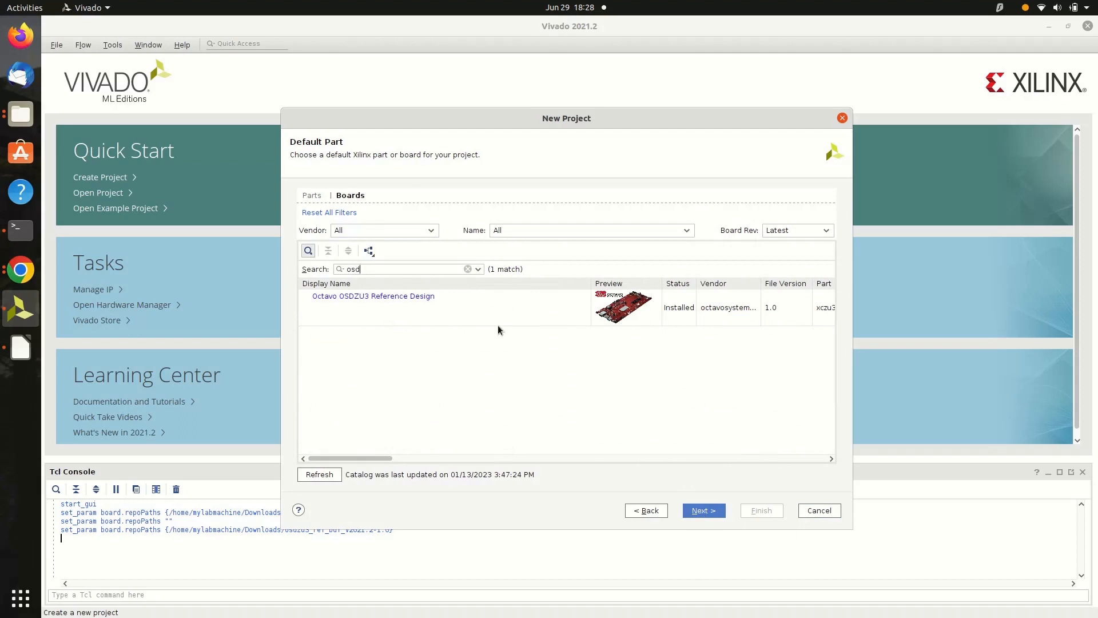
pyautogui.click(558, 322)
pyautogui.moveTo(852, 347); pyautogui.dragTo(1045, 342)
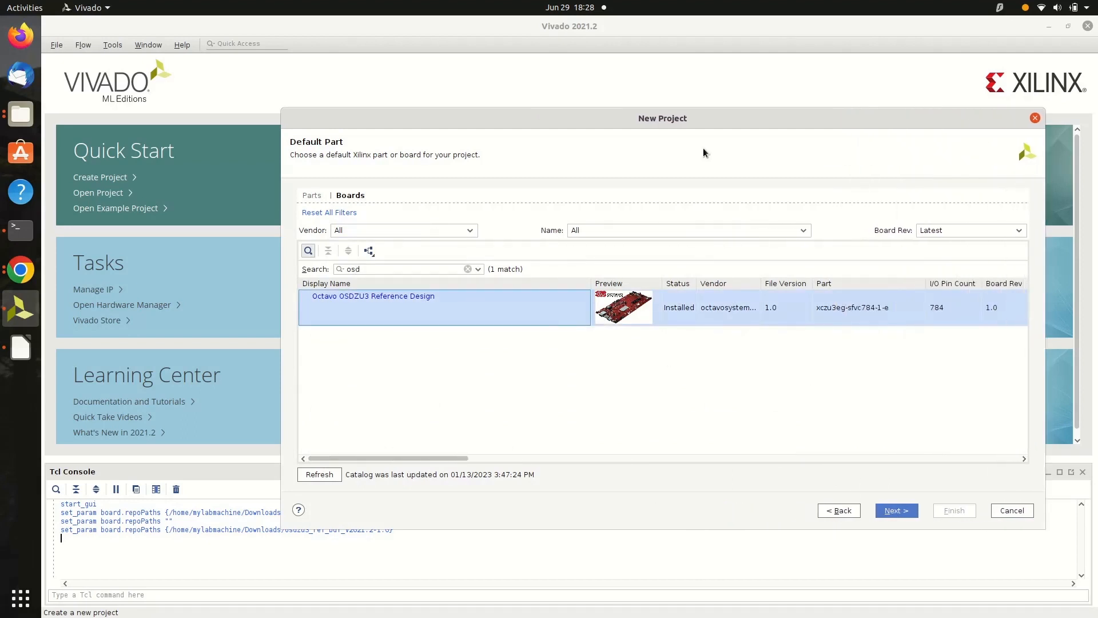
pyautogui.moveTo(675, 118); pyautogui.dragTo(541, 137)
pyautogui.moveTo(920, 375); pyautogui.dragTo(1042, 373)
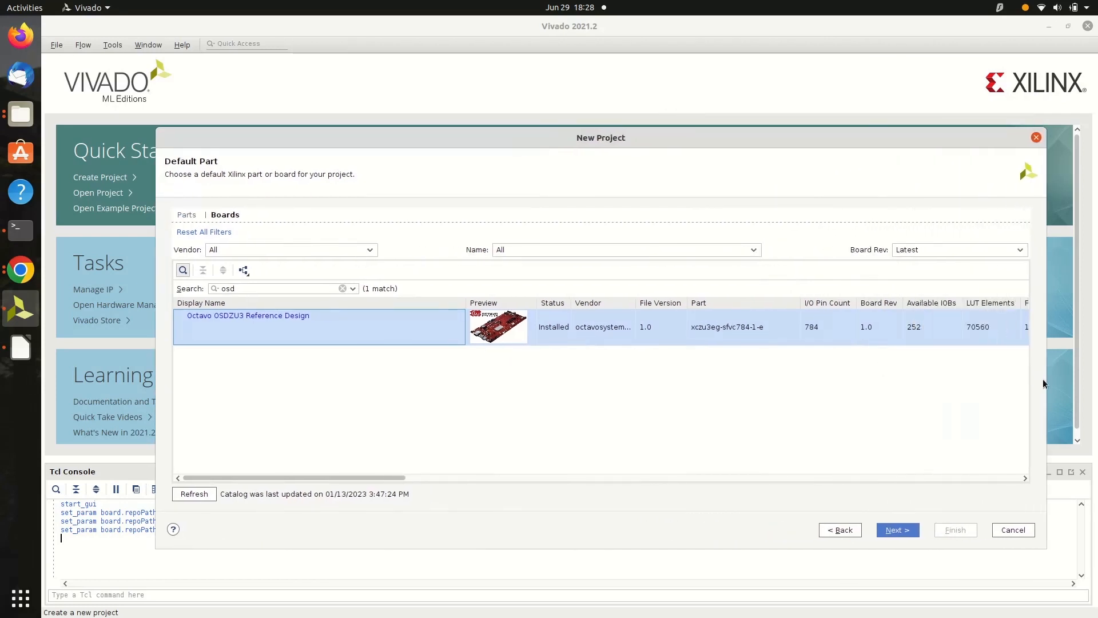
pyautogui.click(897, 530)
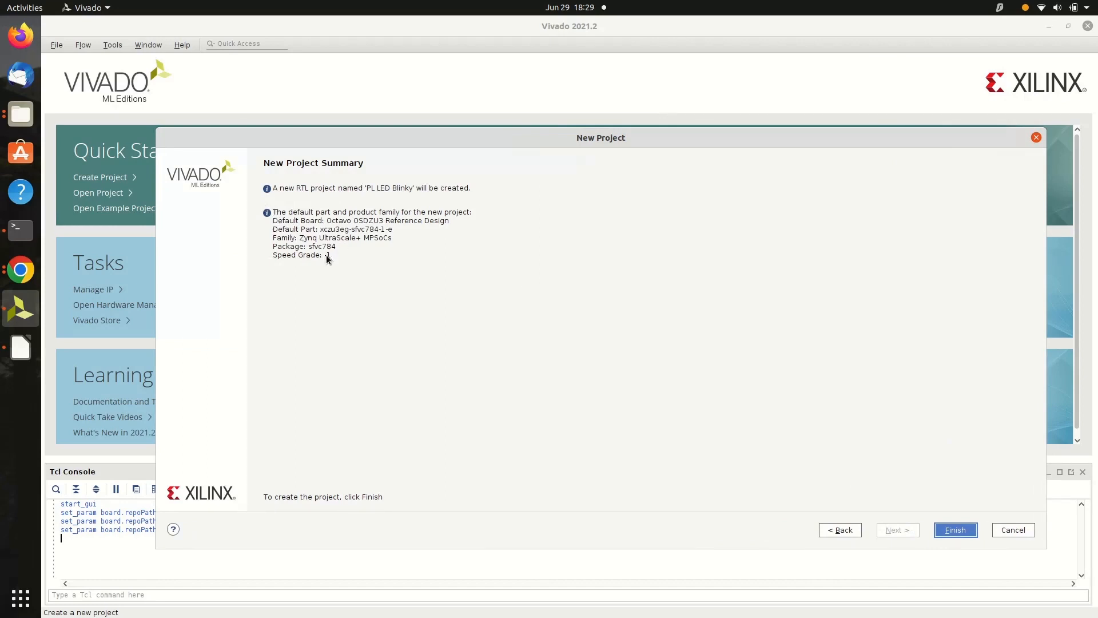
pyautogui.click(954, 531)
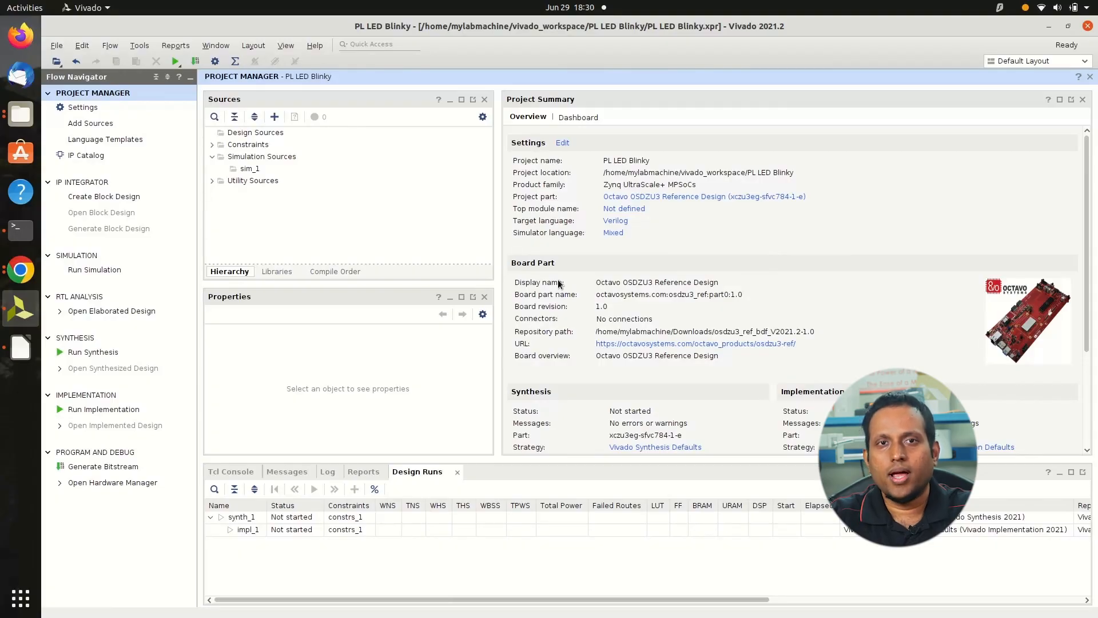
# Create a block design named OSDZU3_REF_PL_LED, local to the project
pyautogui.click(81, 198)
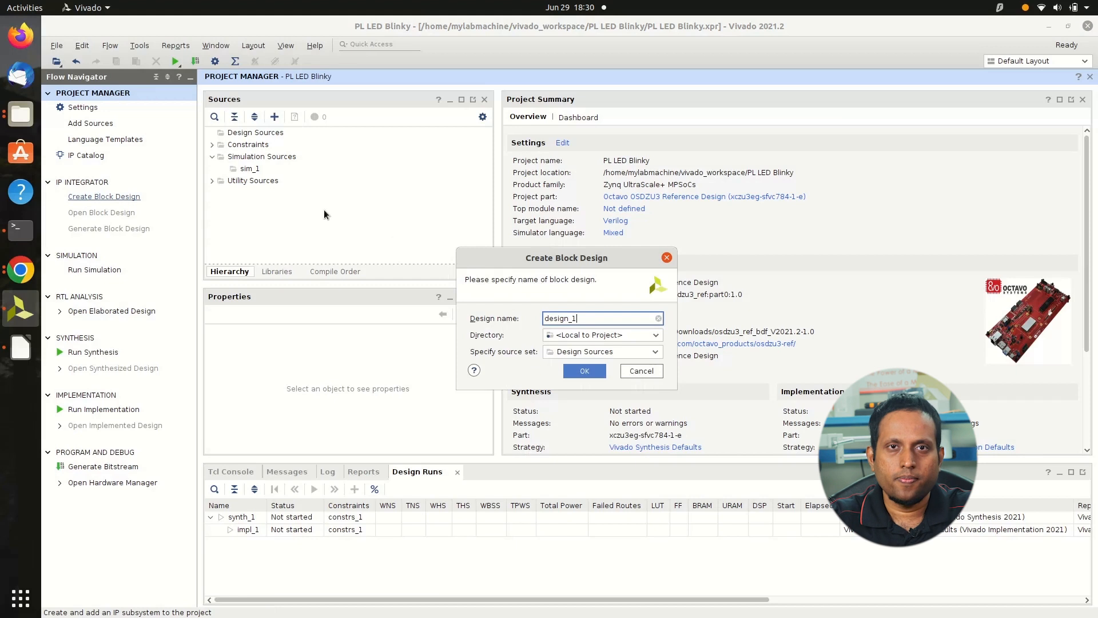
pyautogui.tripleClick(565, 318)
pyautogui.write('OSDZU3')
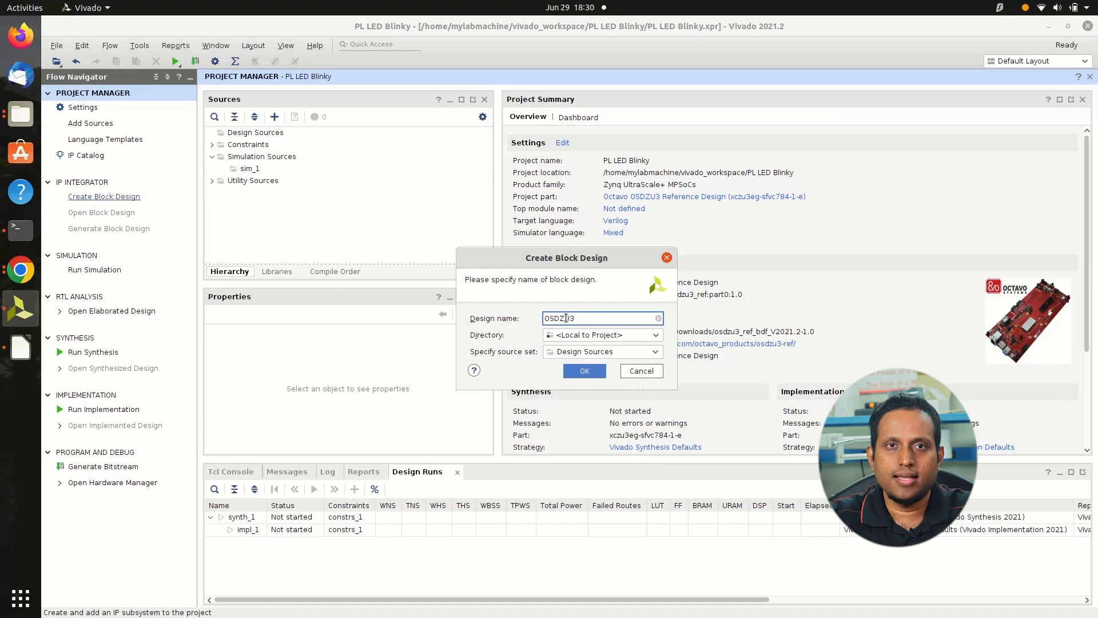
pyautogui.write('_REF_PL_')
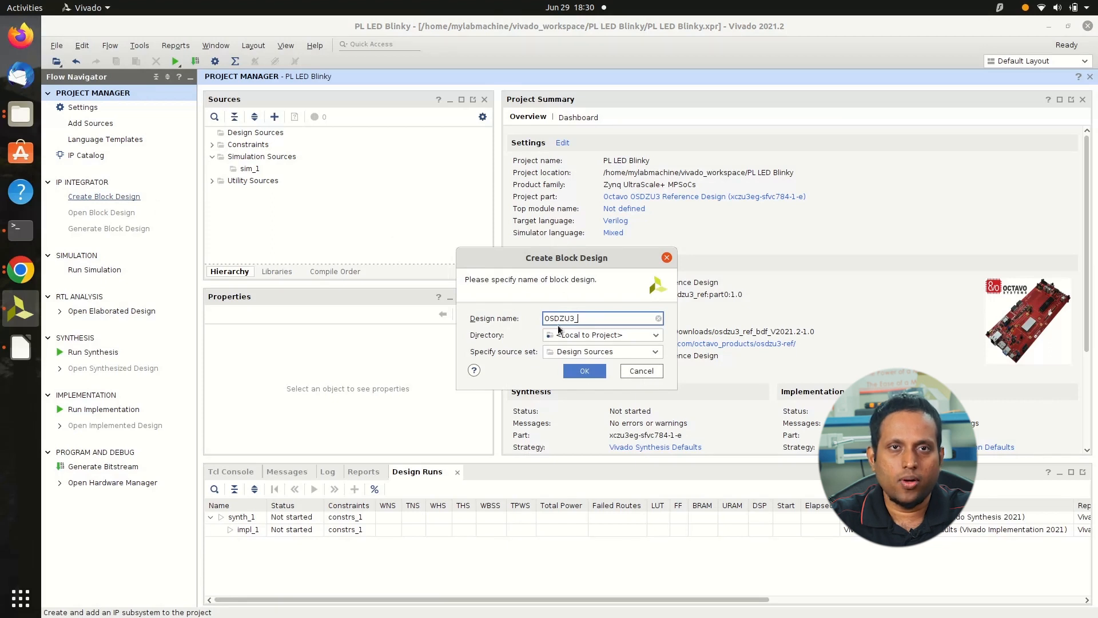
pyautogui.write('LED')
pyautogui.click(585, 371)
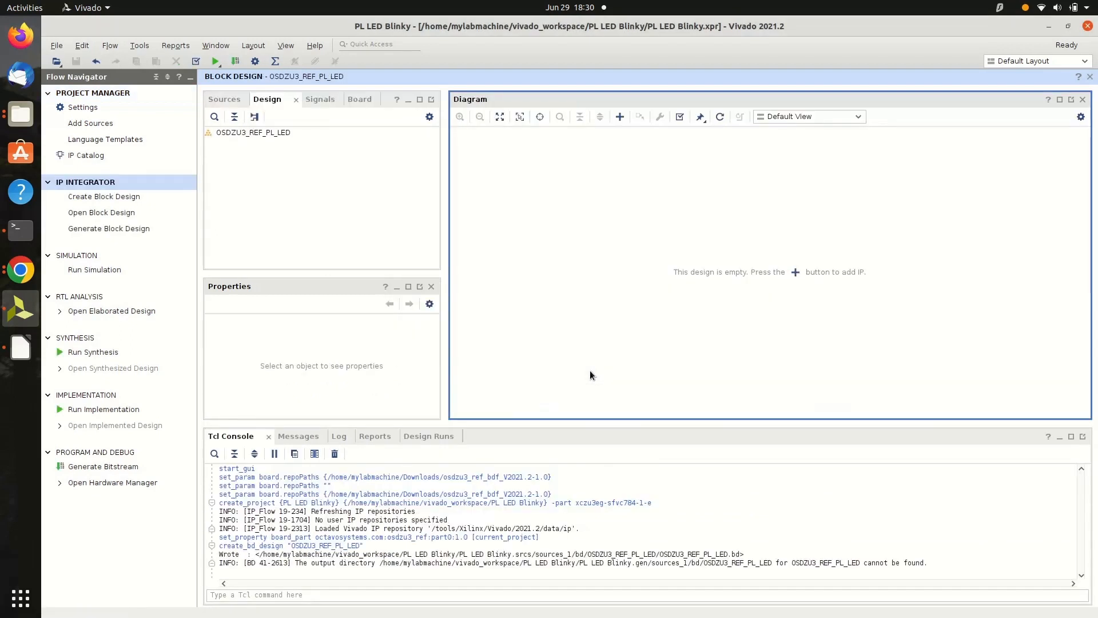
# Add the Zynq UltraScale+ MPSoC IP to the empty block design
pyautogui.rightClick(716, 207)
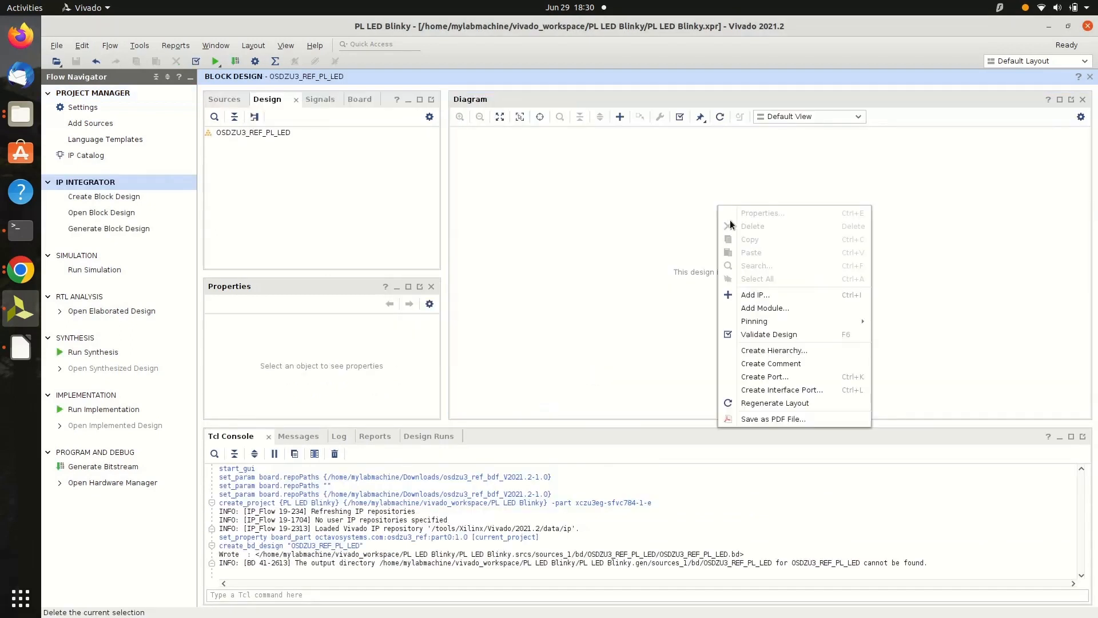
pyautogui.click(759, 295)
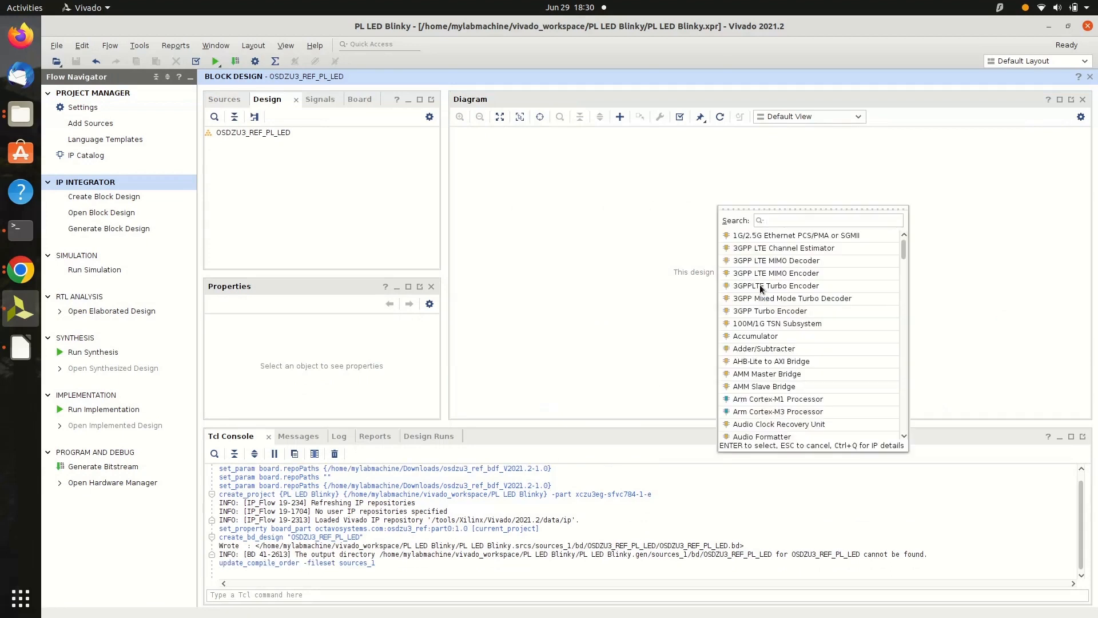
pyautogui.write('zynq')
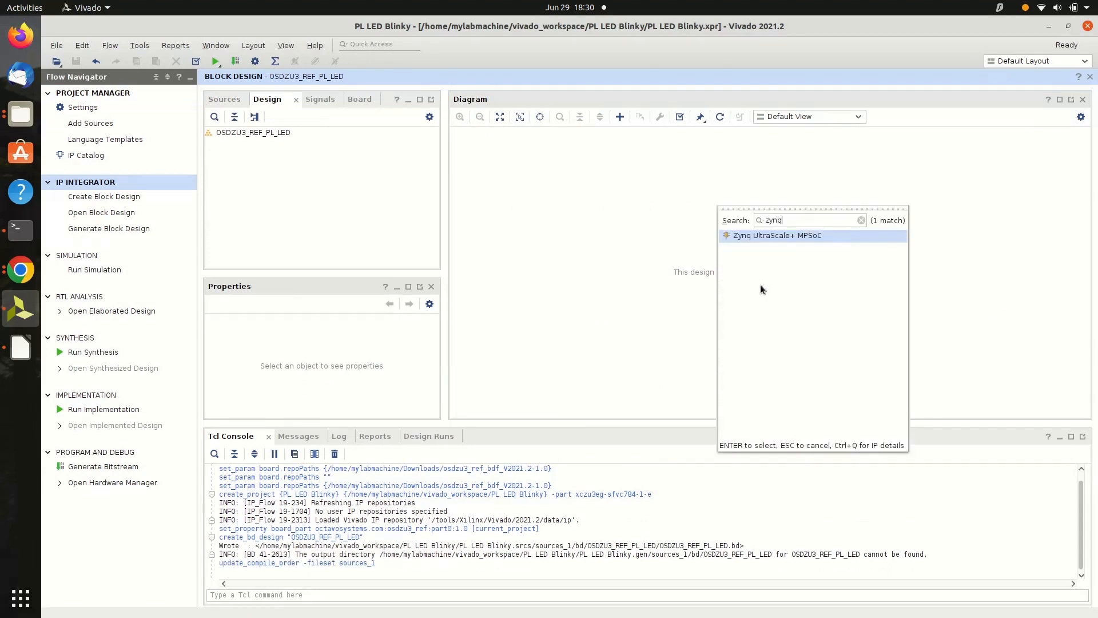
pyautogui.doubleClick(777, 235)
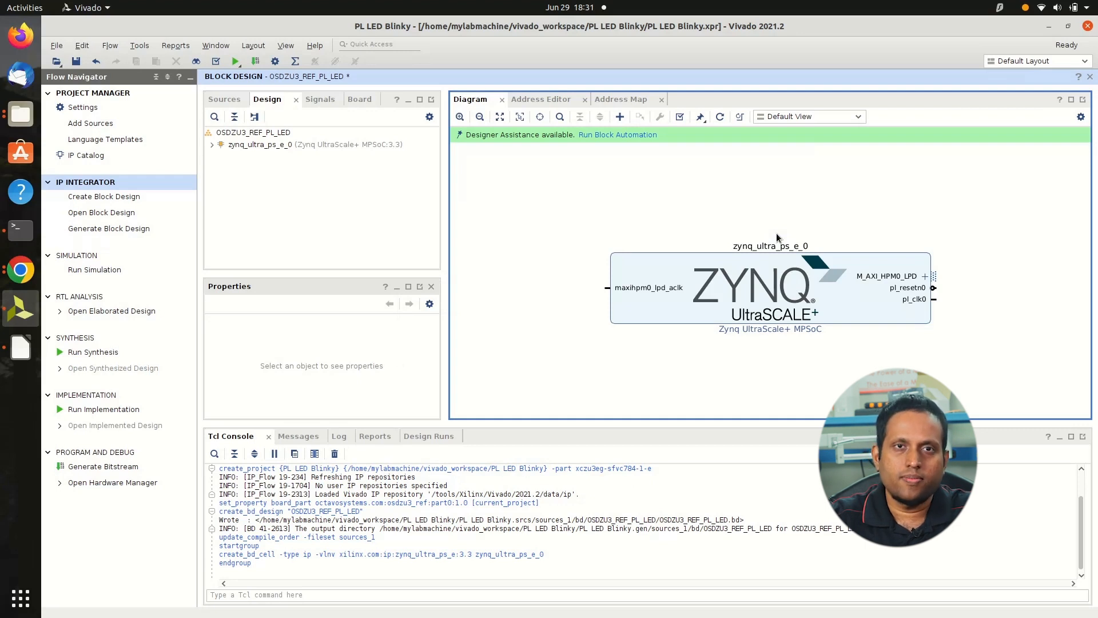
# Run block automation on the Zynq UltraScale+ MPSoC block with the board preset applied
pyautogui.click(719, 247)
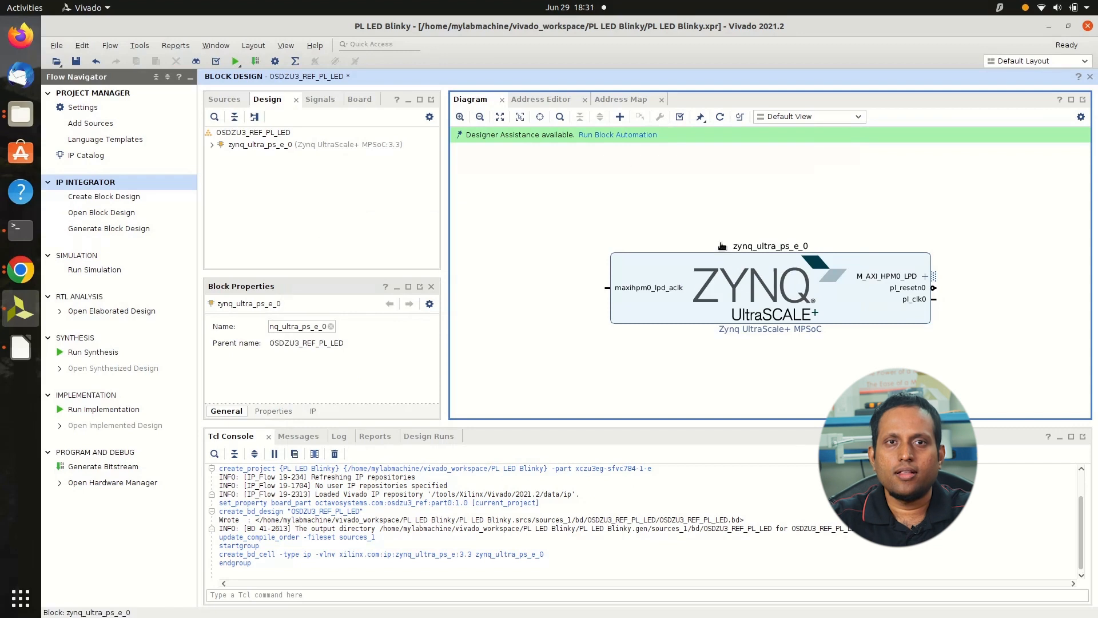
pyautogui.click(612, 135)
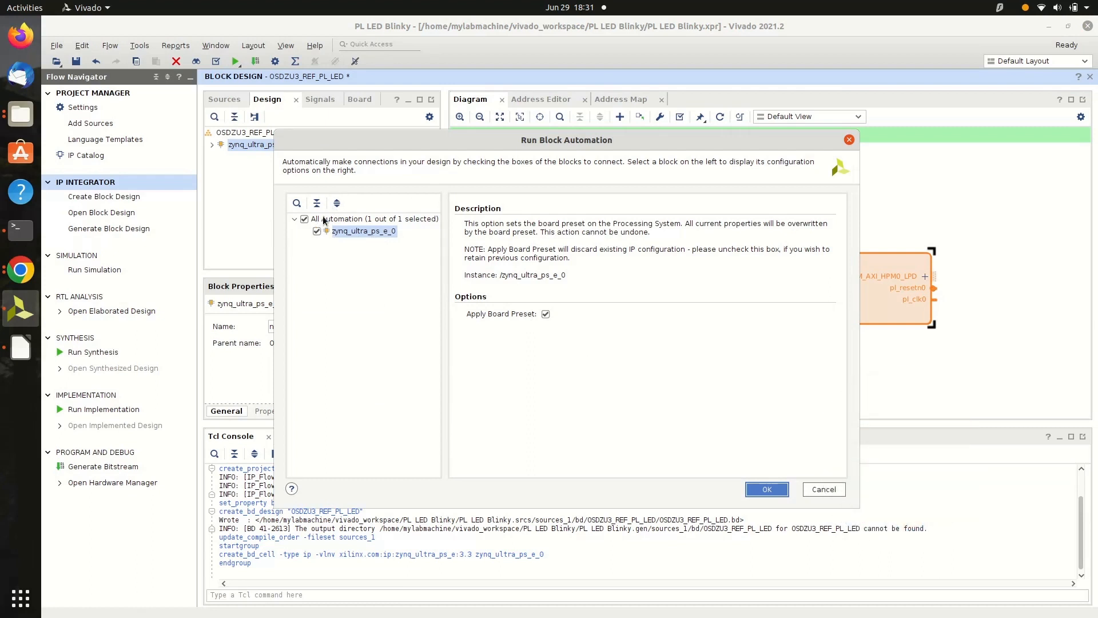
pyautogui.click(764, 486)
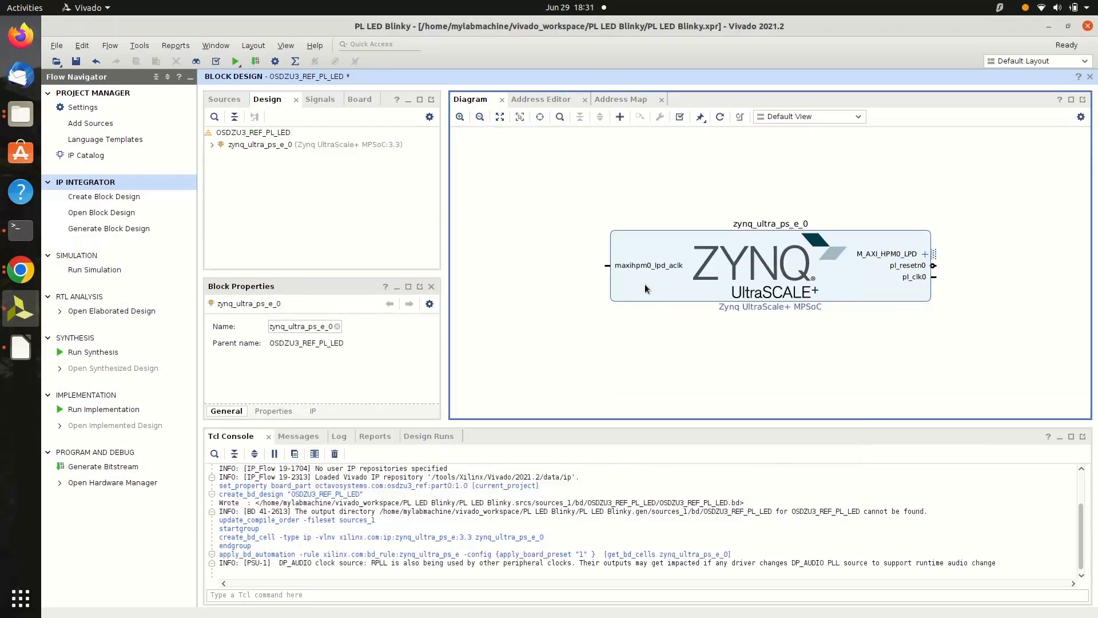
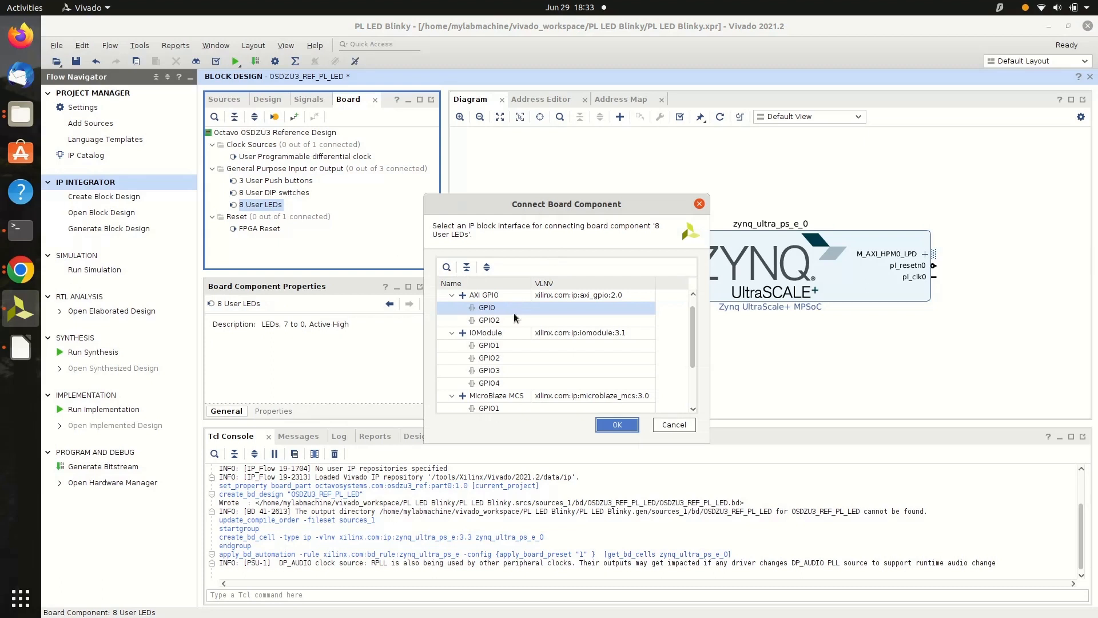
# Connect the 8 User LEDs to the GPIO interface of a new AXI GPIO block and run connection automation on its S_AXI interface
pyautogui.click(617, 425)
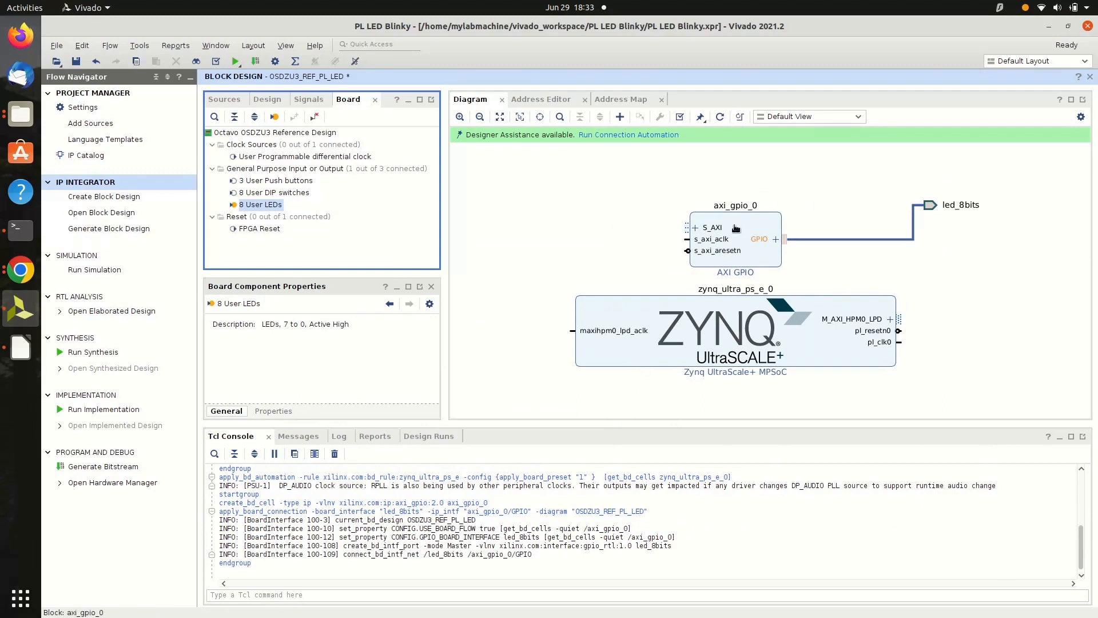
pyautogui.click(629, 135)
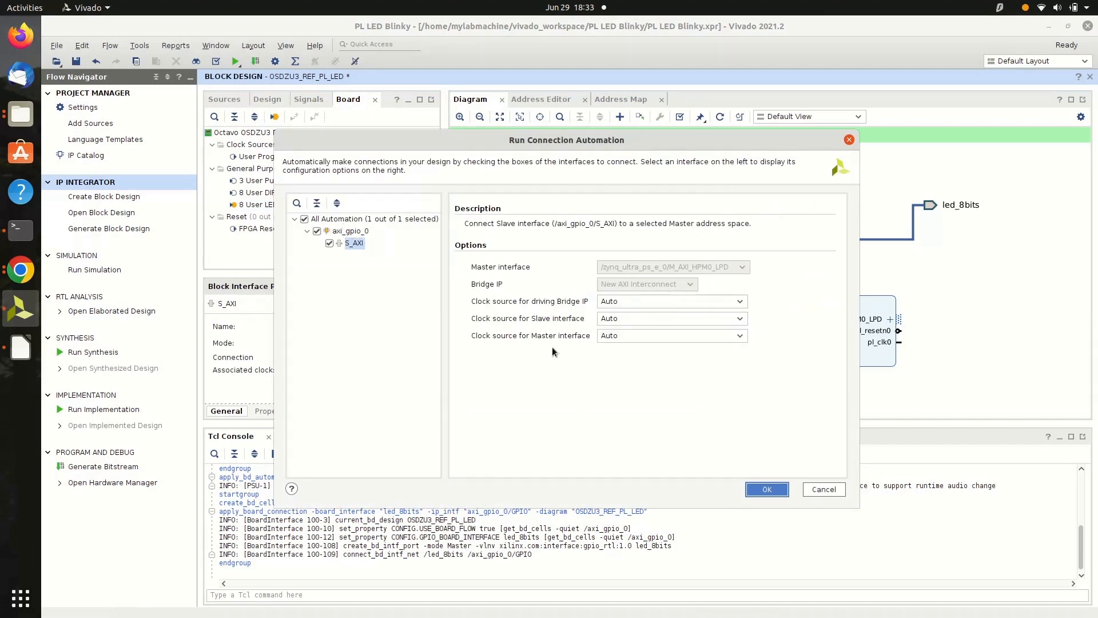
pyautogui.click(779, 494)
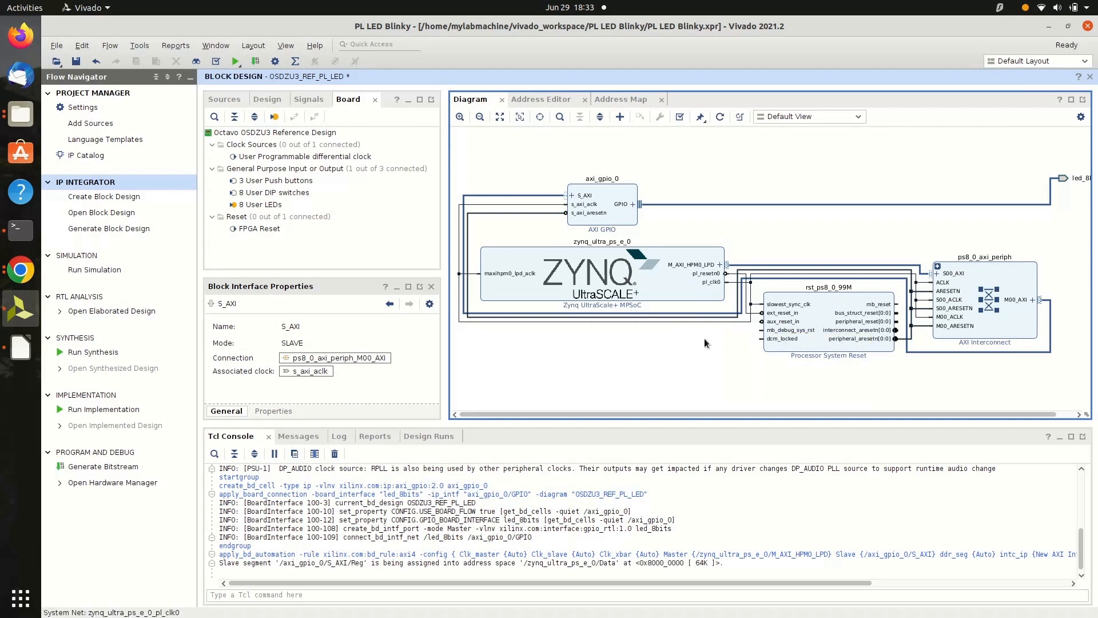
# Regenerate the block diagram's layout and validate the block design
pyautogui.rightClick(675, 324)
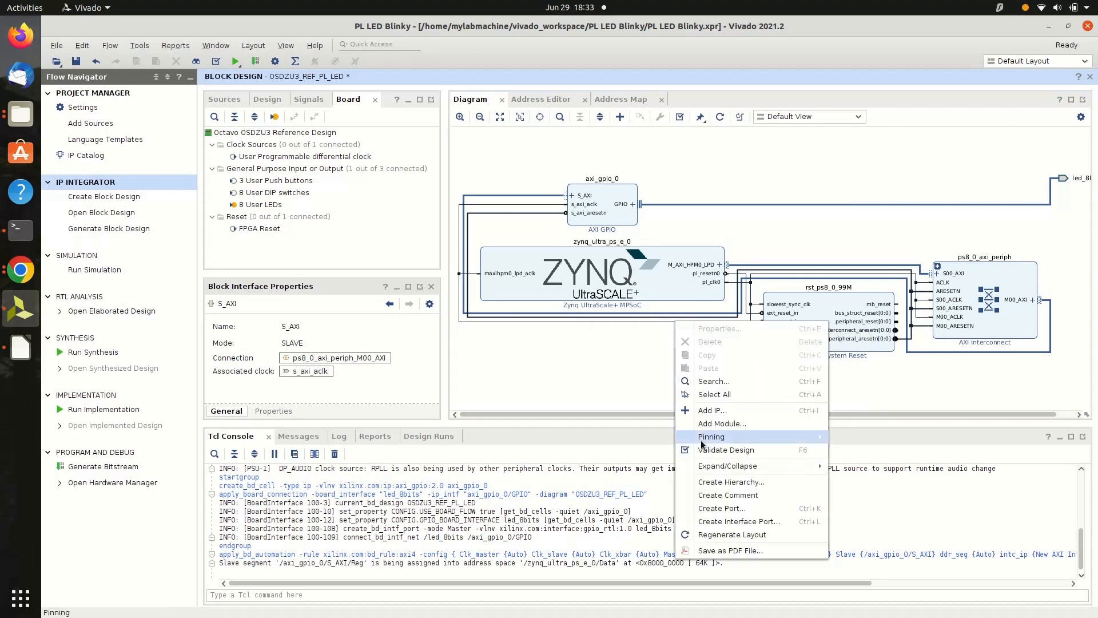
pyautogui.click(721, 535)
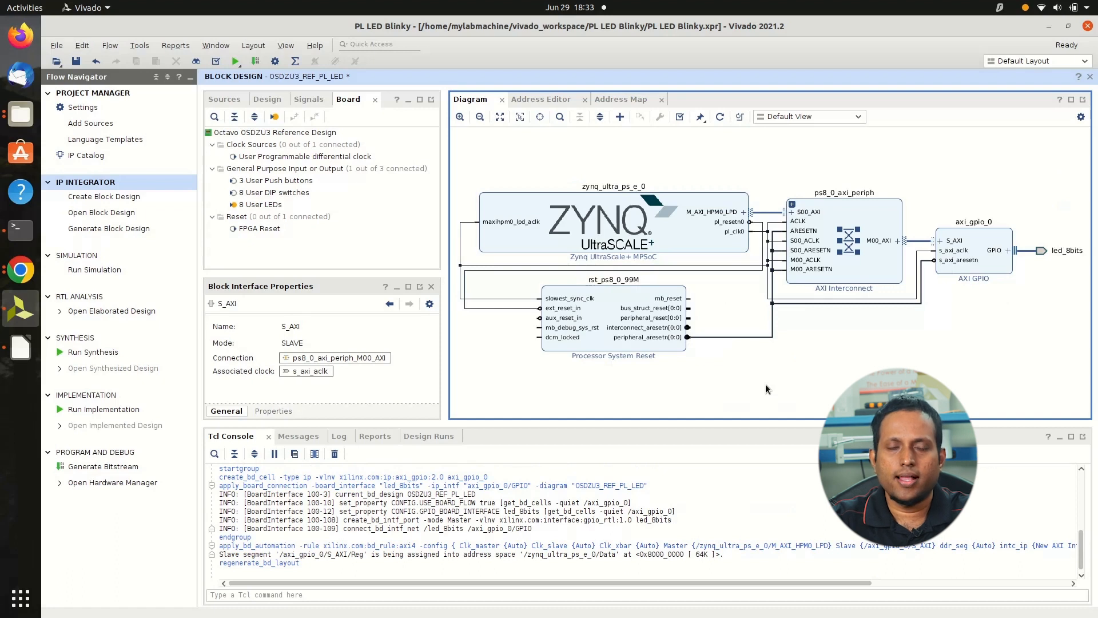
pyautogui.click(138, 45)
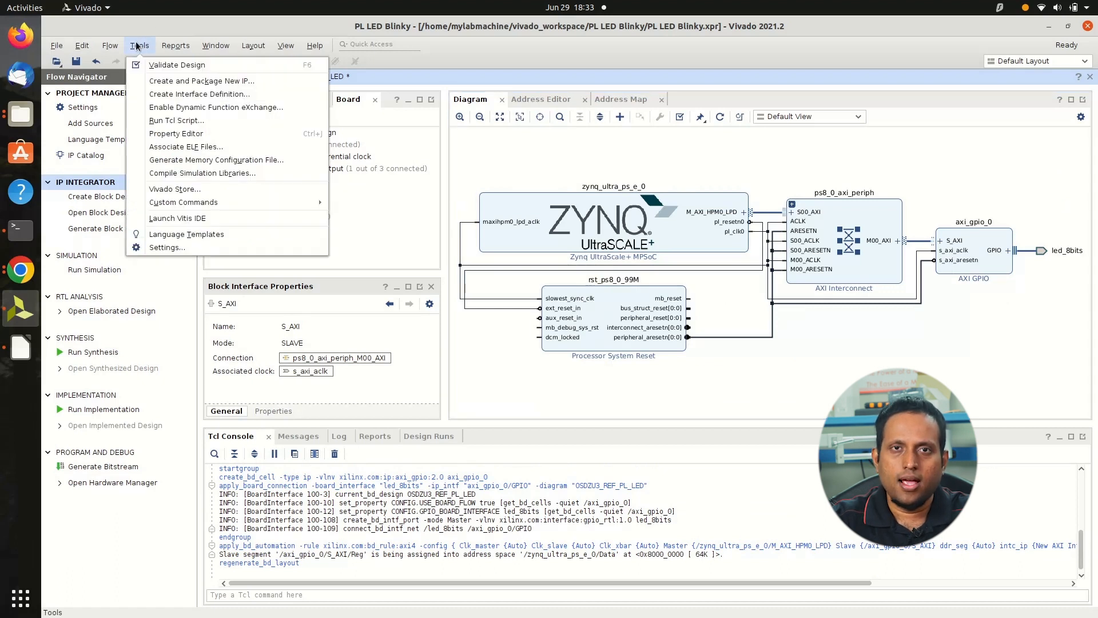
pyautogui.click(149, 66)
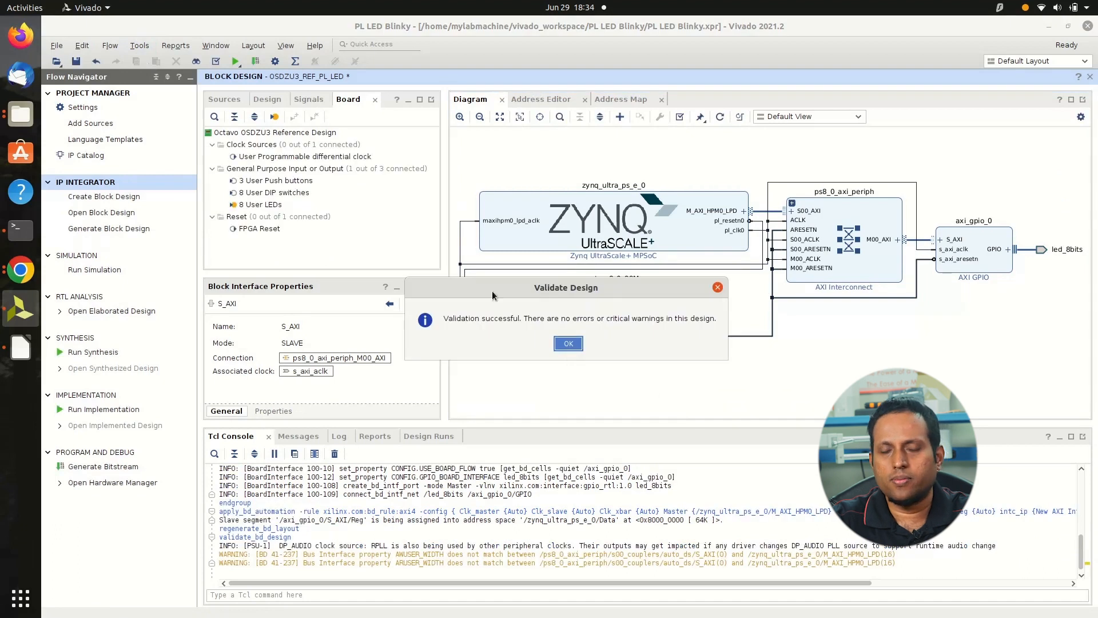
pyautogui.click(569, 344)
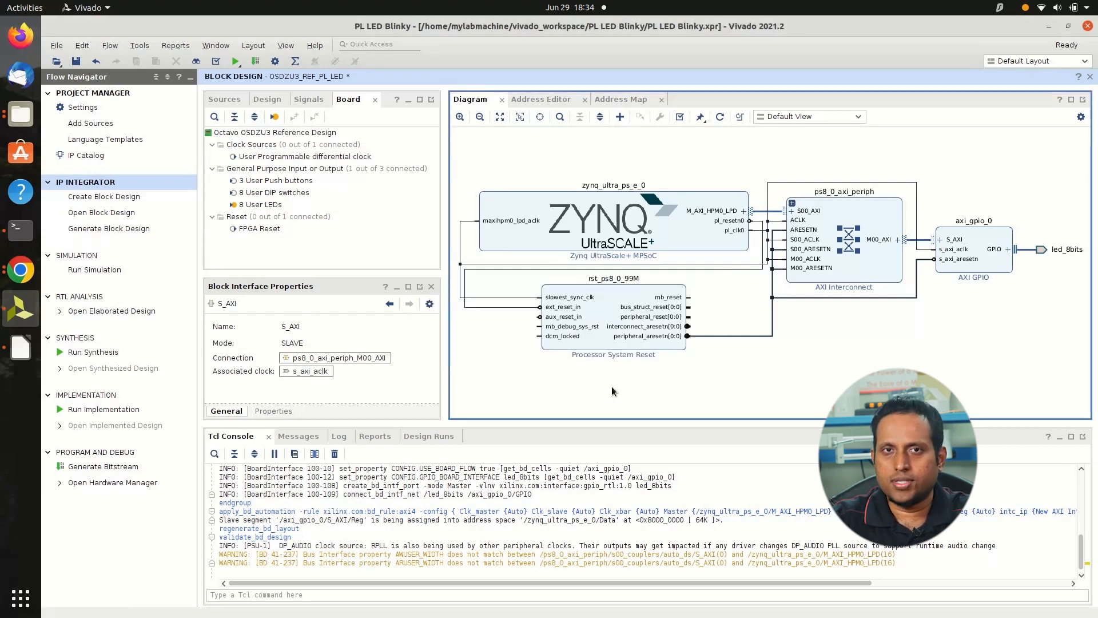
# Create an HDL wrapper for the OSDZU3_REF_PL_LED design source, letting Vivado manage the wrapper and auto-update it
pyautogui.click(225, 100)
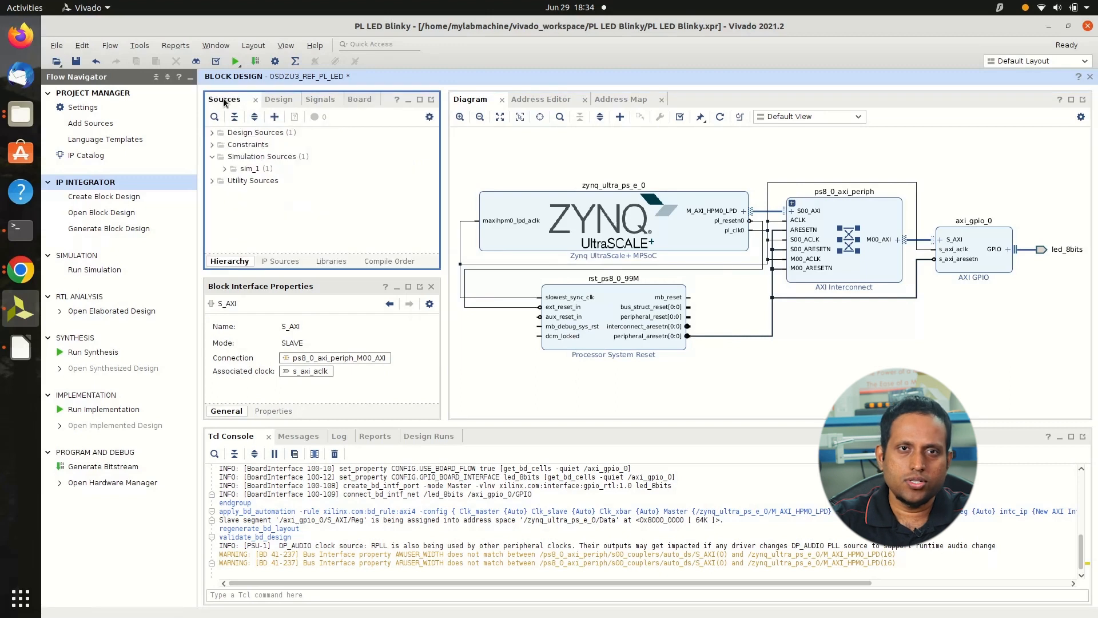
pyautogui.click(212, 132)
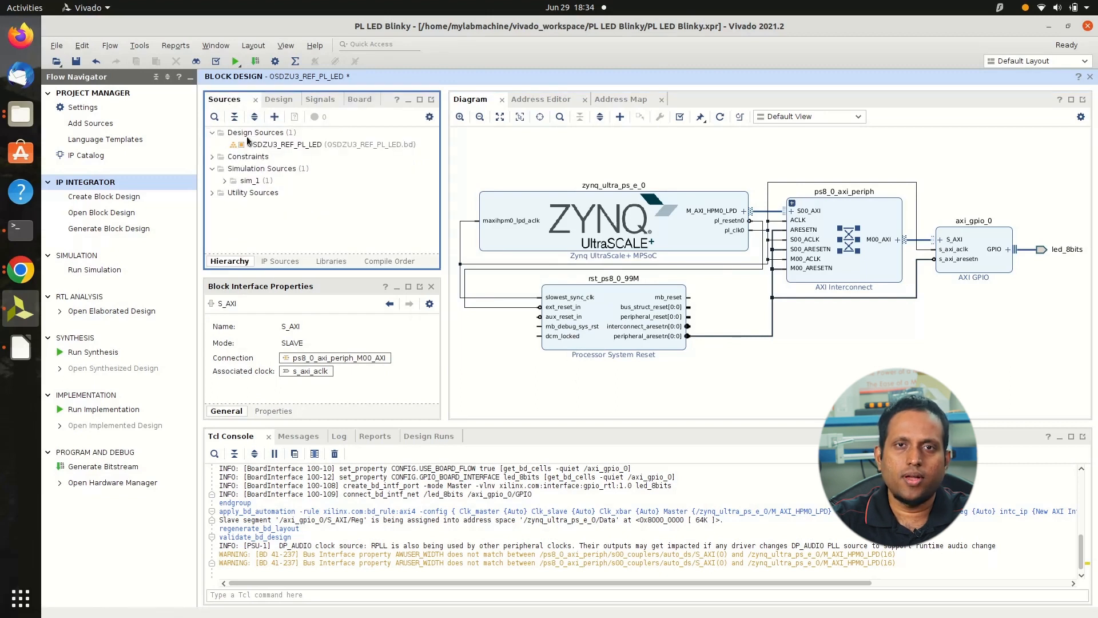
pyautogui.click(288, 147)
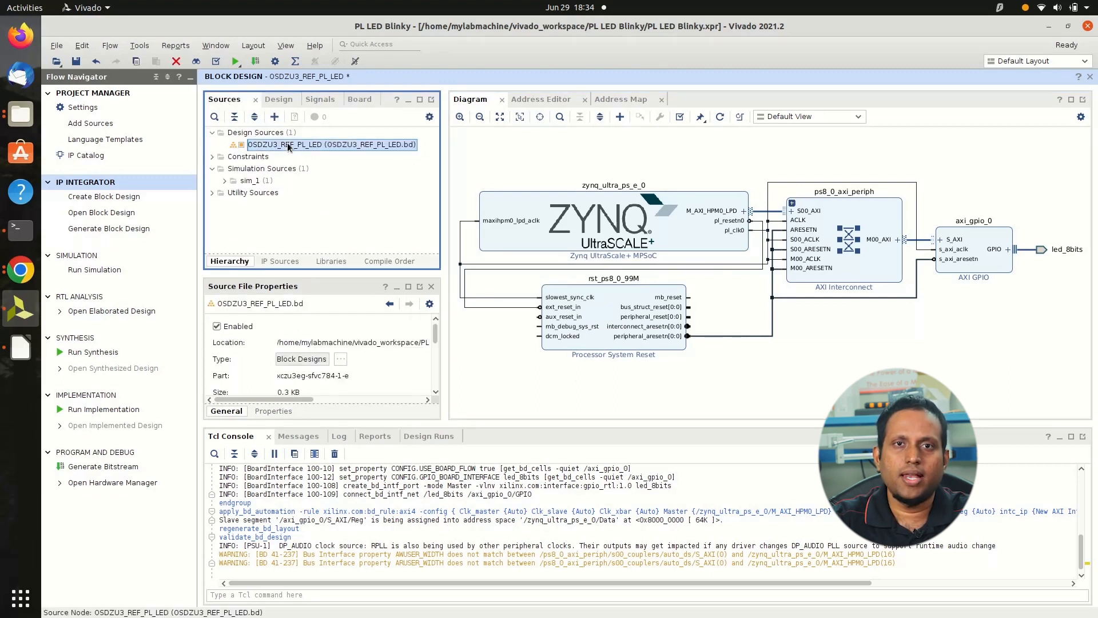
pyautogui.rightClick(288, 147)
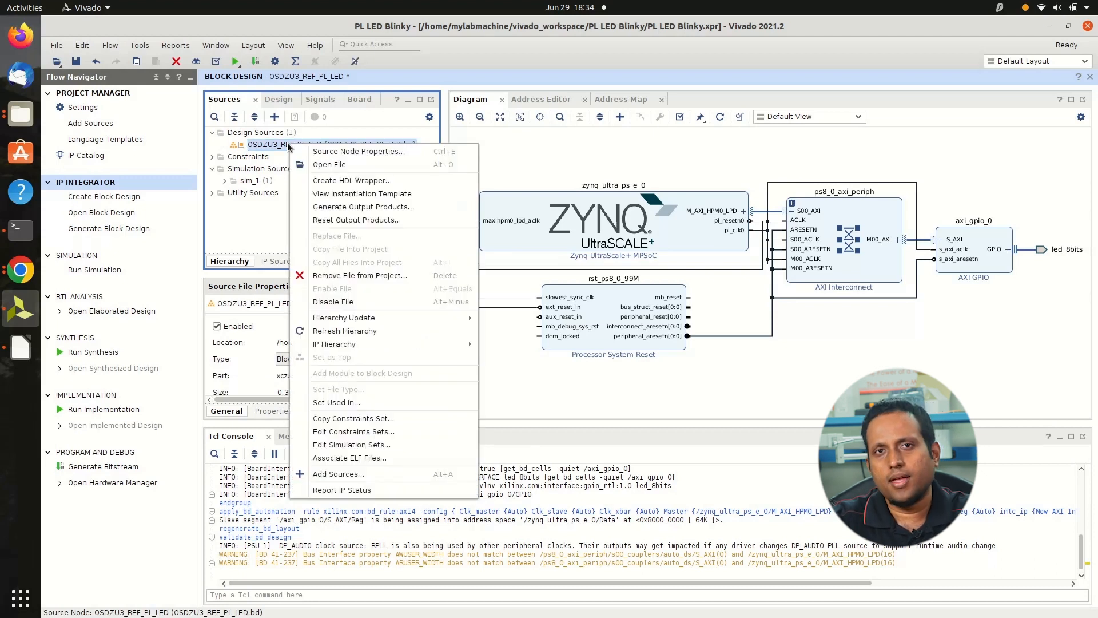
pyautogui.click(328, 179)
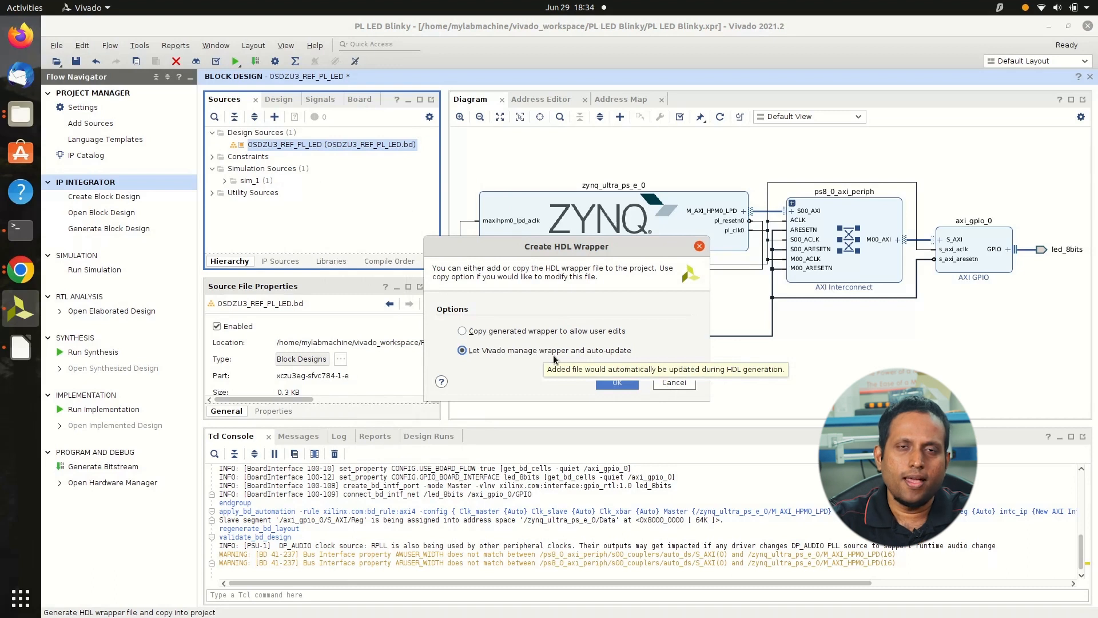
pyautogui.click(617, 382)
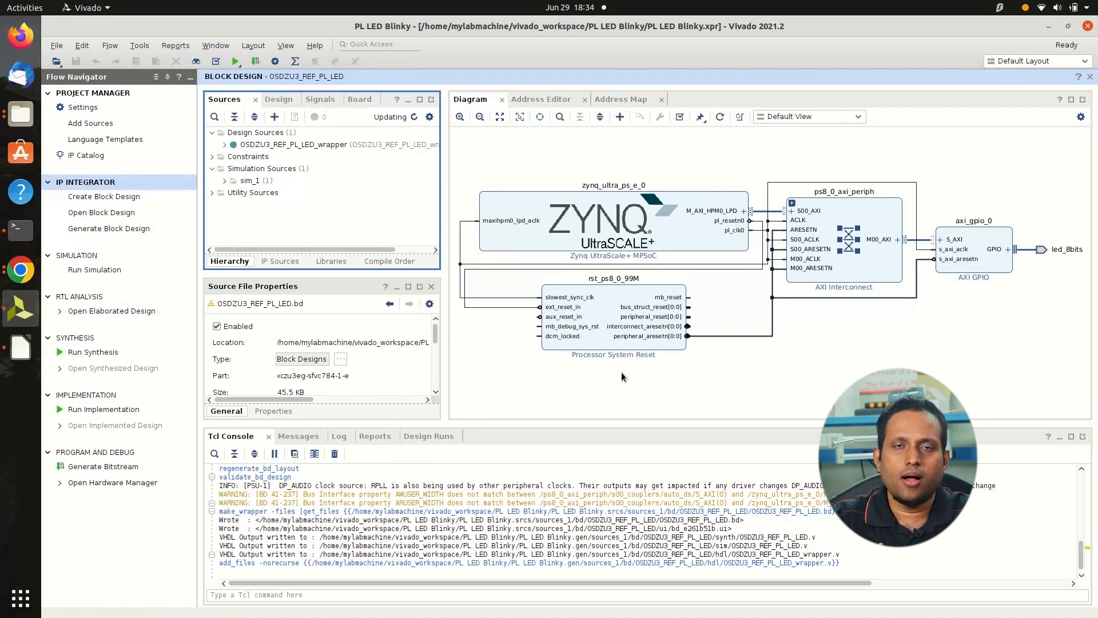
# Generate the bitstream, launching synthesis and implementation on the local host with 10 jobs, and open the implemented design
pyautogui.click(101, 468)
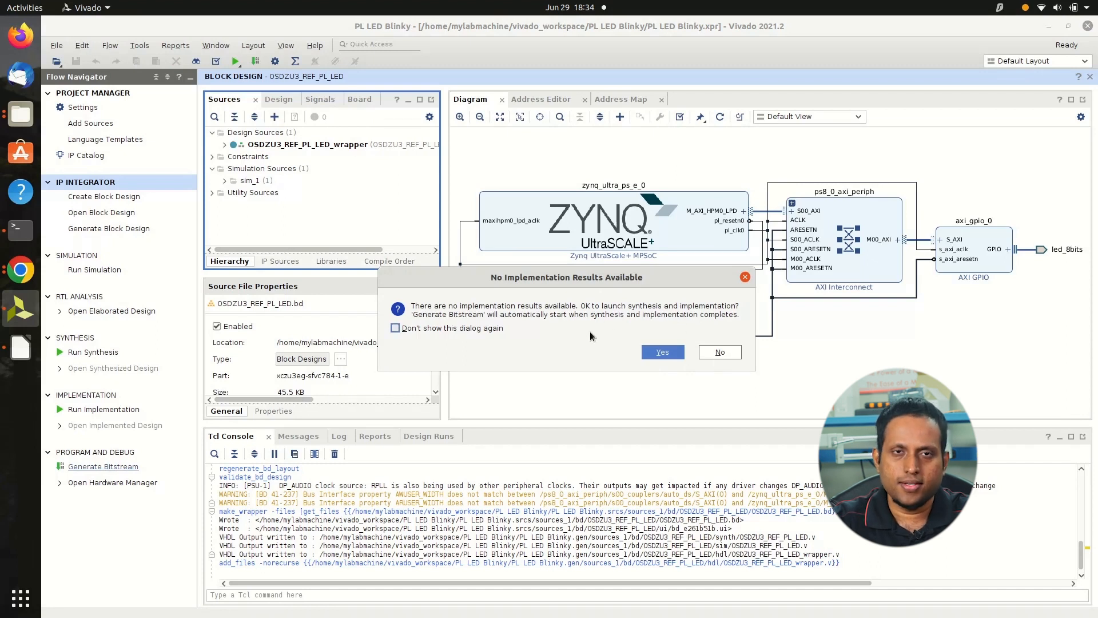
pyautogui.click(662, 353)
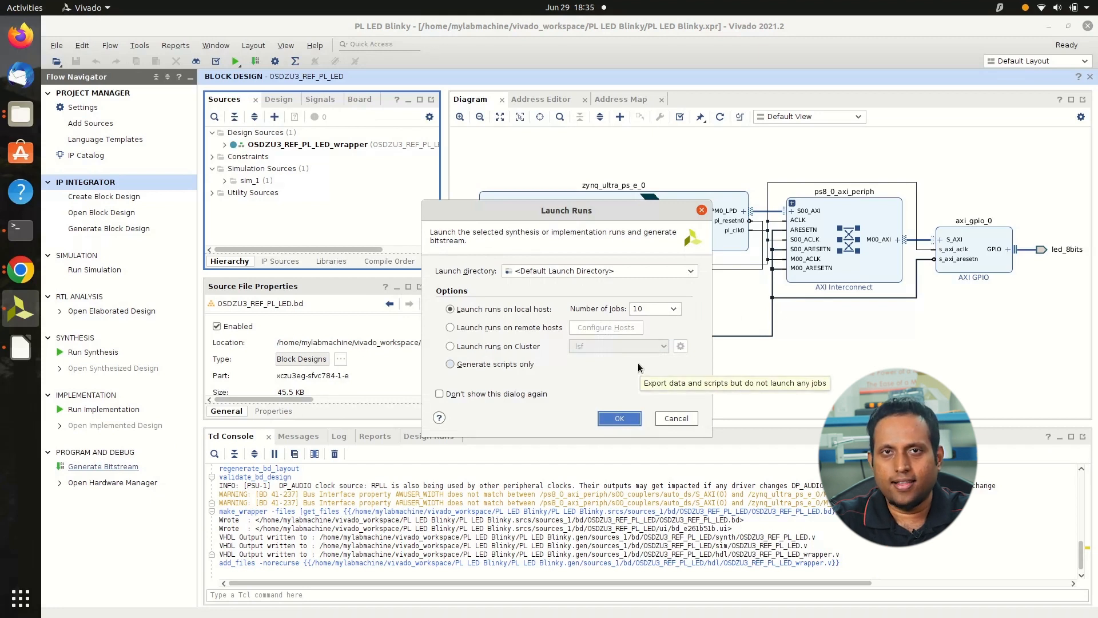
pyautogui.click(619, 418)
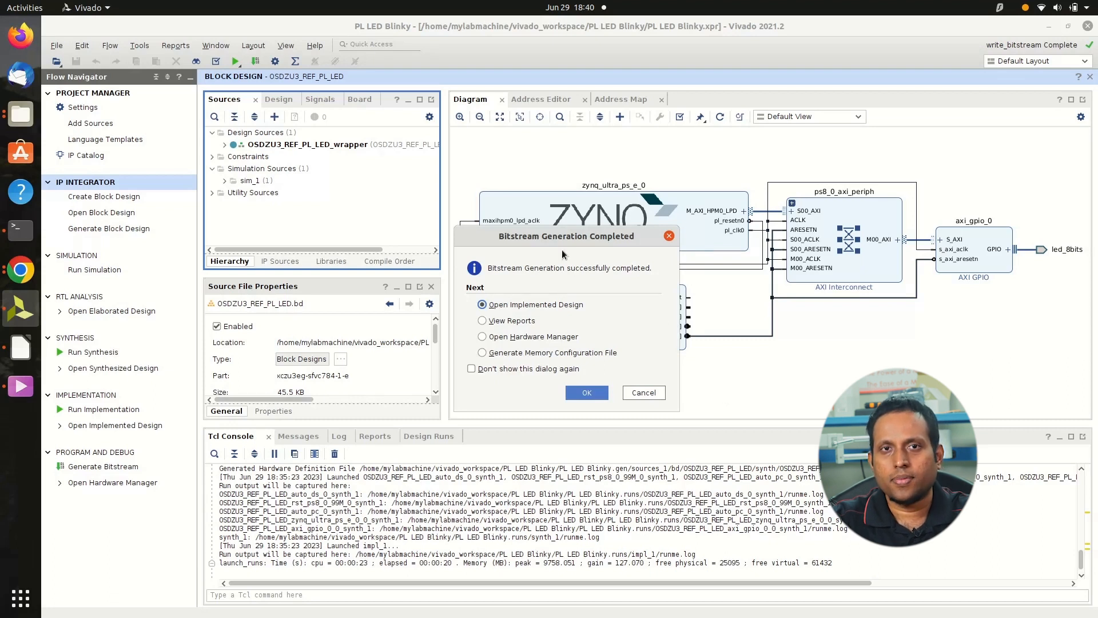
pyautogui.click(586, 392)
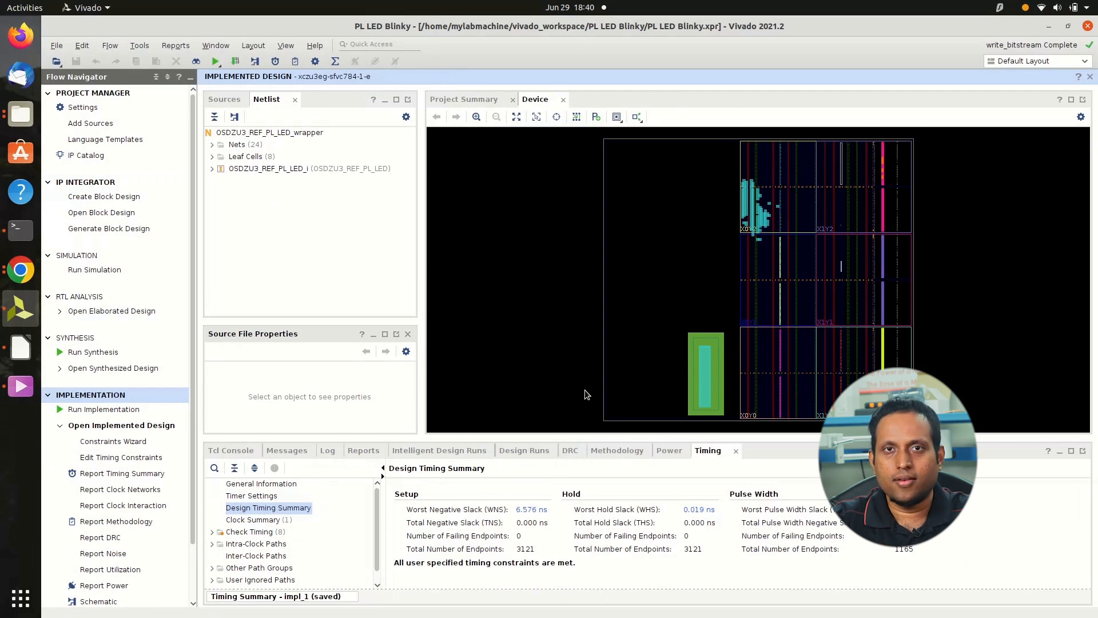
# Export the hardware platform with the bitstream included as OSDZU3_REF_PL_LED_HW to the PL LED Blinky folder, and select the XSA file in the Files app
pyautogui.click(56, 46)
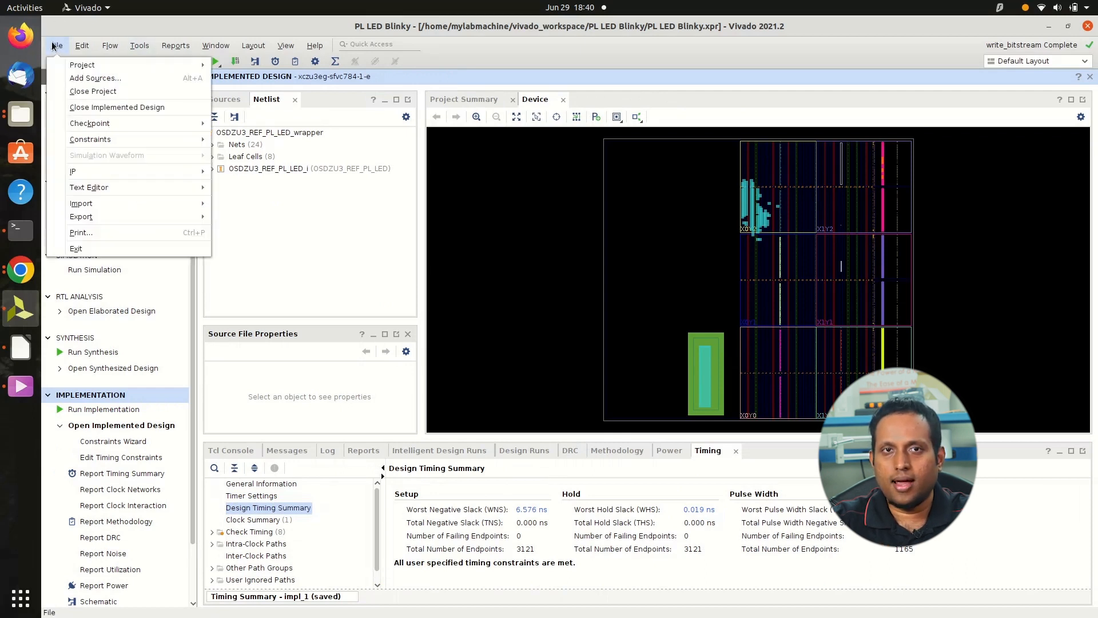
pyautogui.moveTo(78, 216)
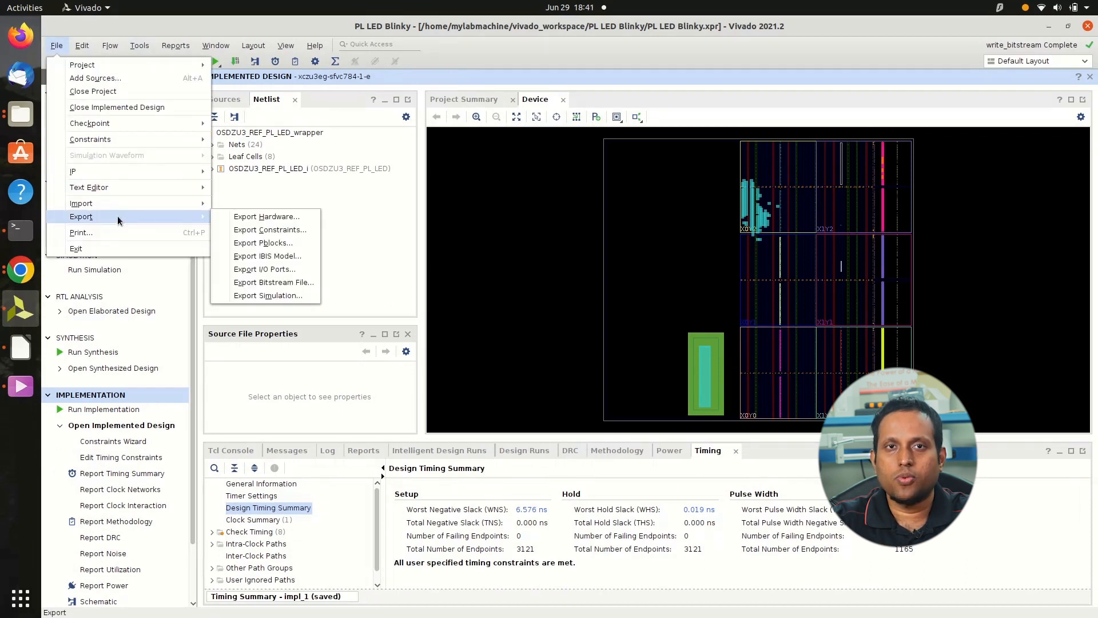
pyautogui.click(246, 217)
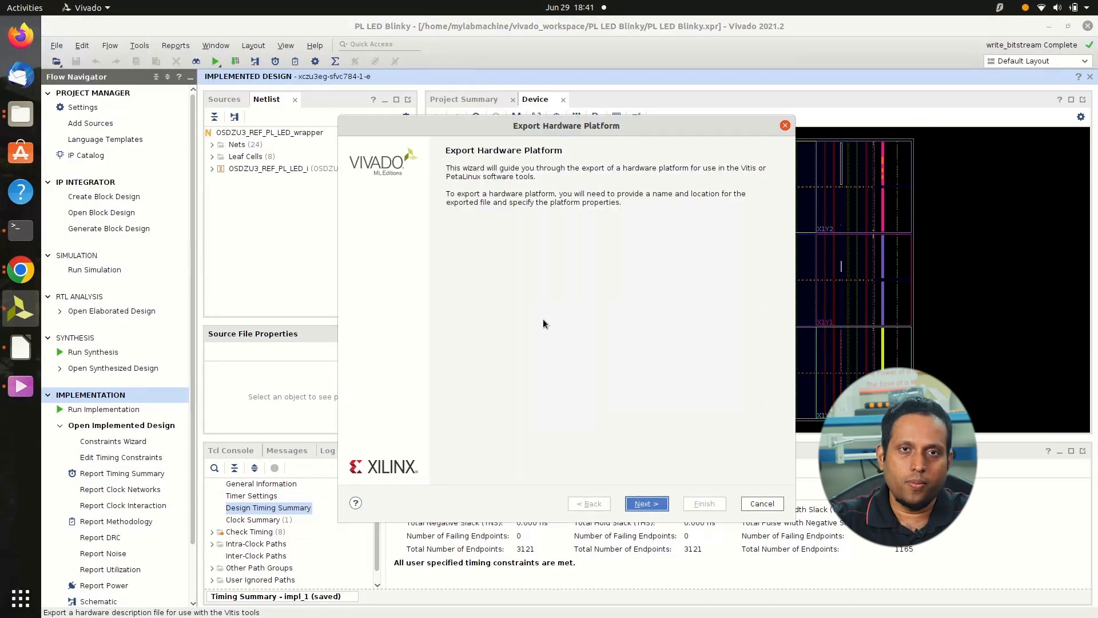
pyautogui.click(646, 504)
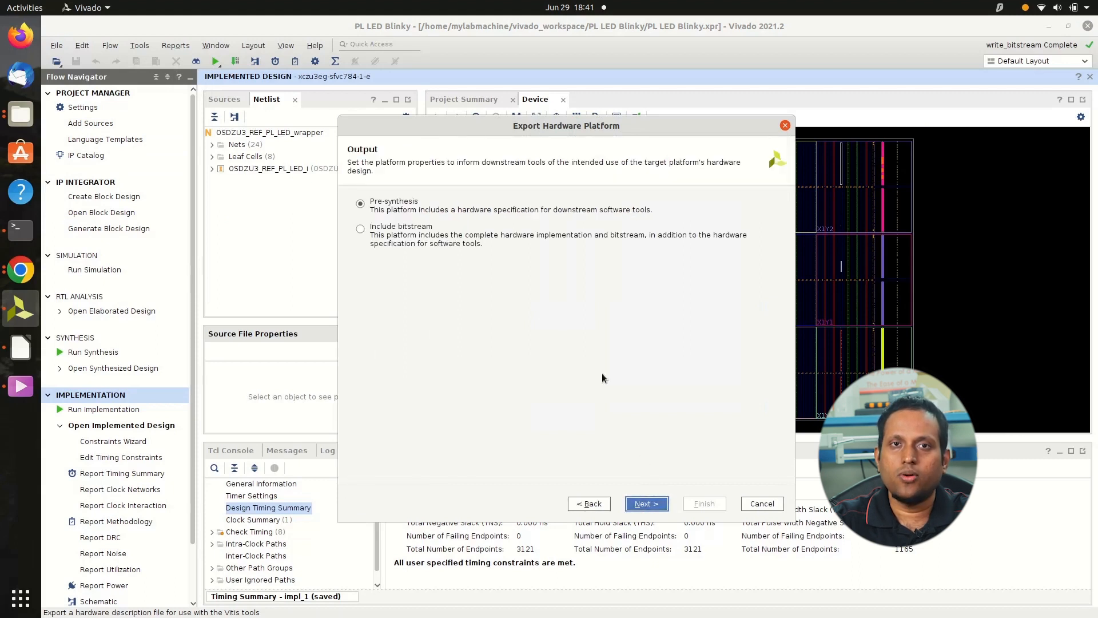
pyautogui.click(424, 233)
pyautogui.click(645, 503)
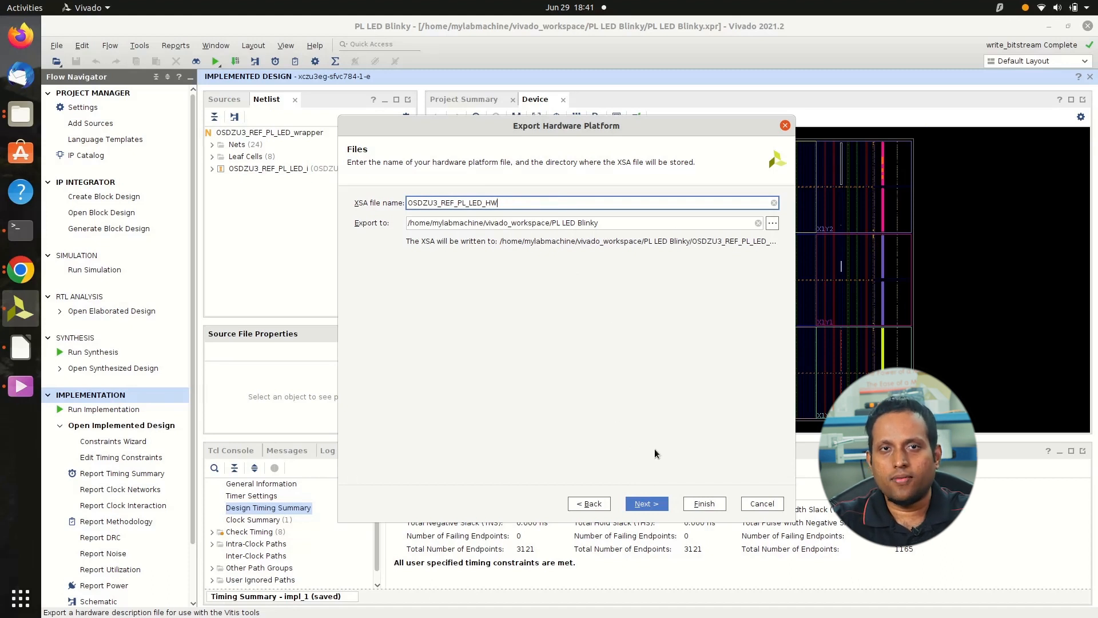
pyautogui.click(704, 503)
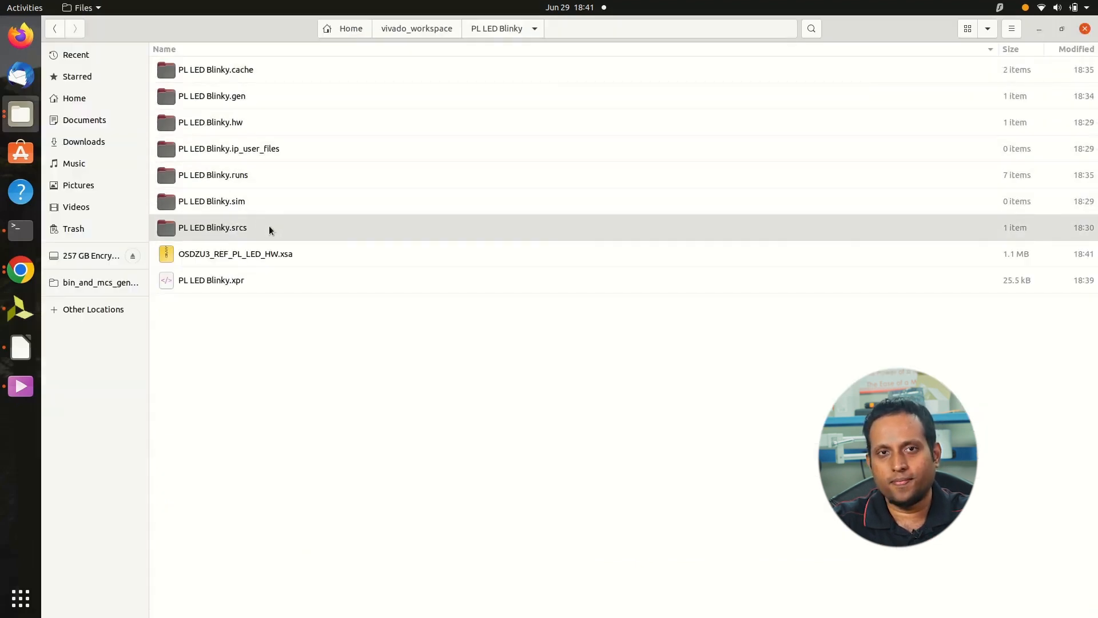
pyautogui.click(272, 254)
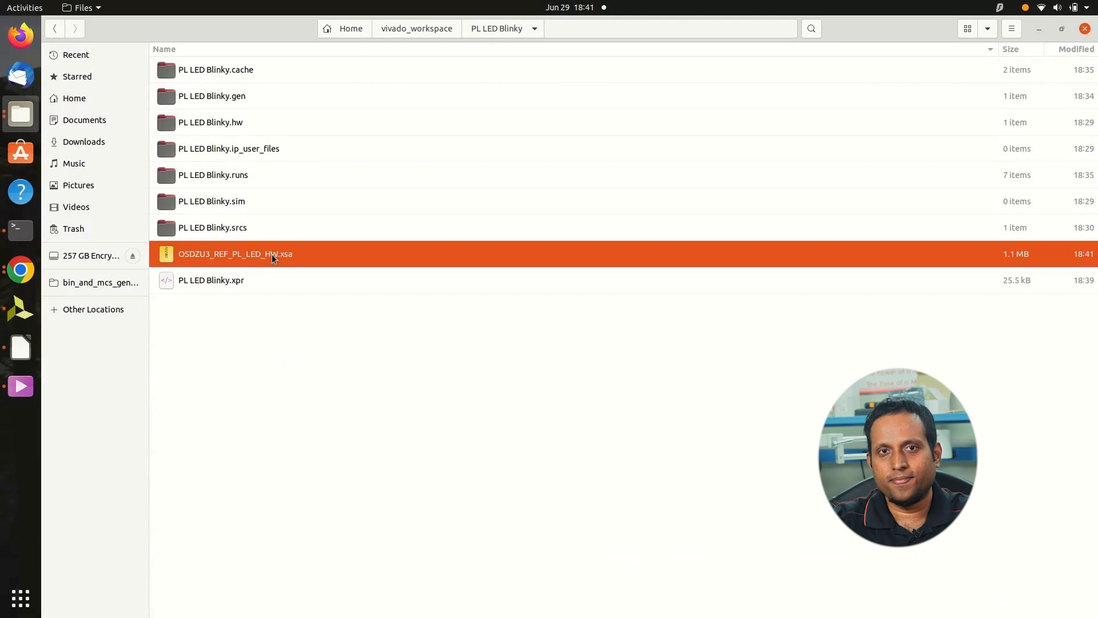